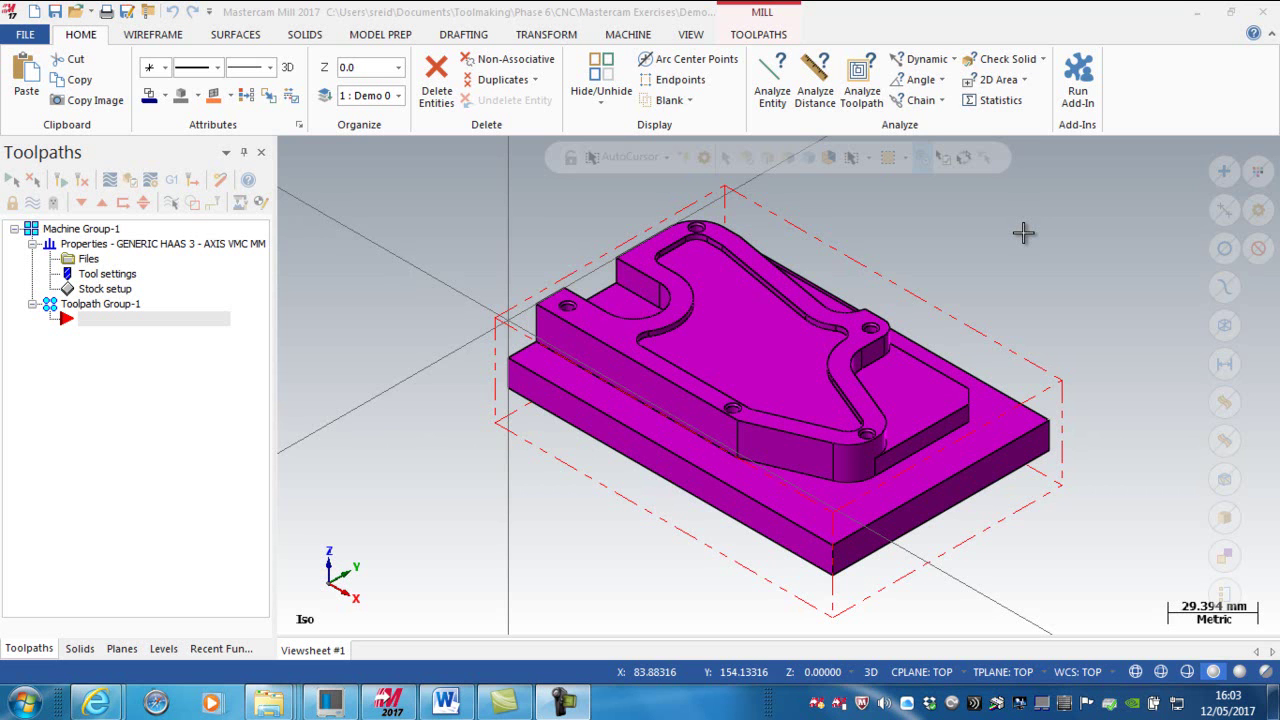
Start a new Face toolpath, accepting the NC name Demo 01
click(758, 33)
click(248, 80)
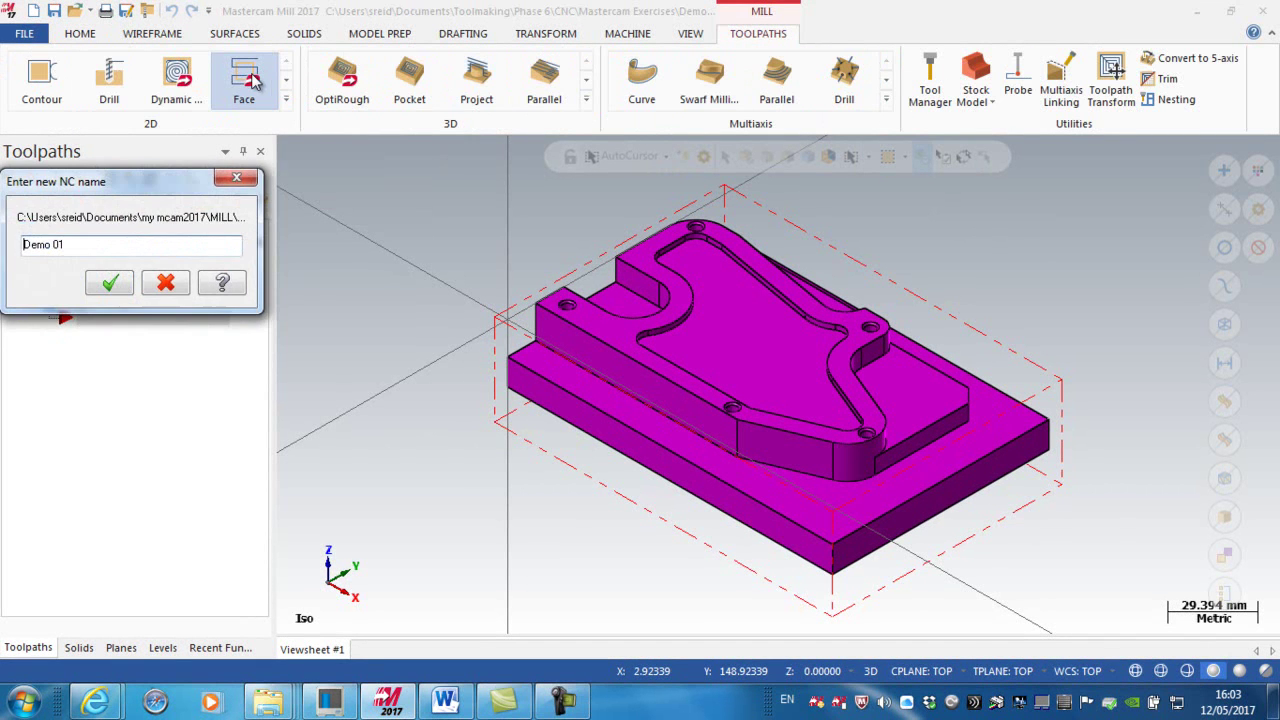
click(108, 284)
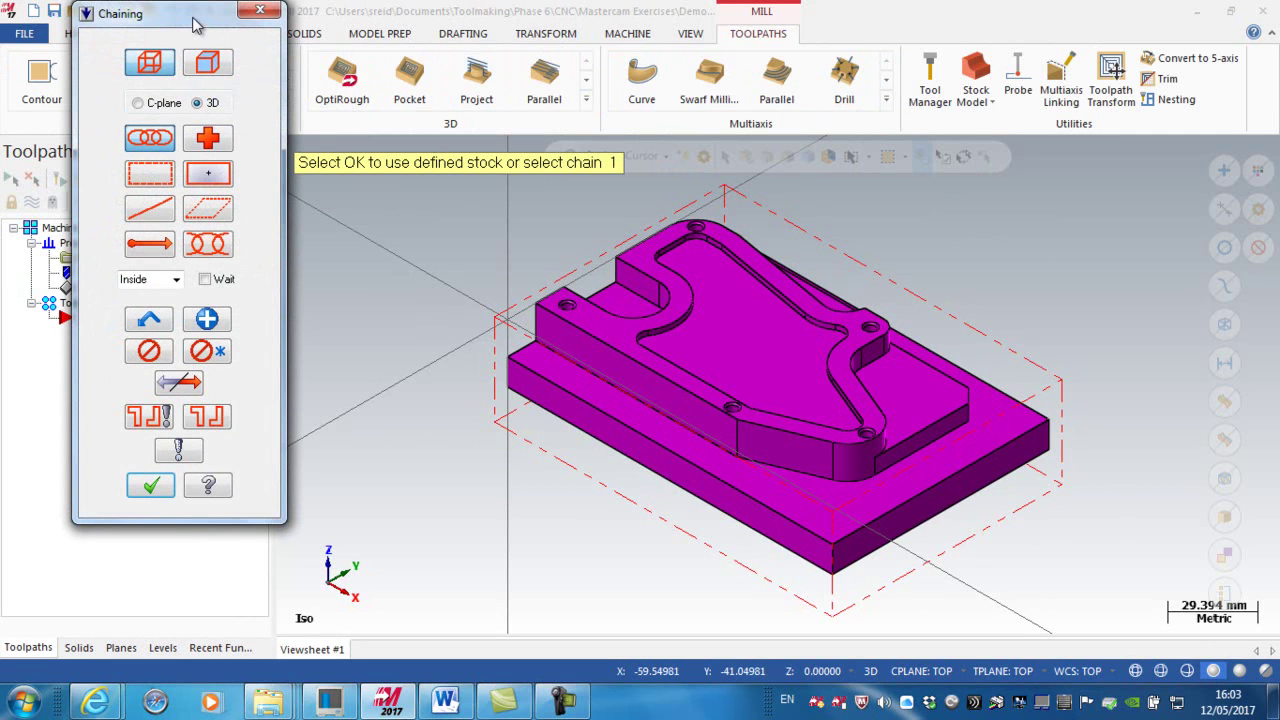
Keep wireframe chaining and accept the defined stock as the facing boundary
drag(193, 16, 177, 119)
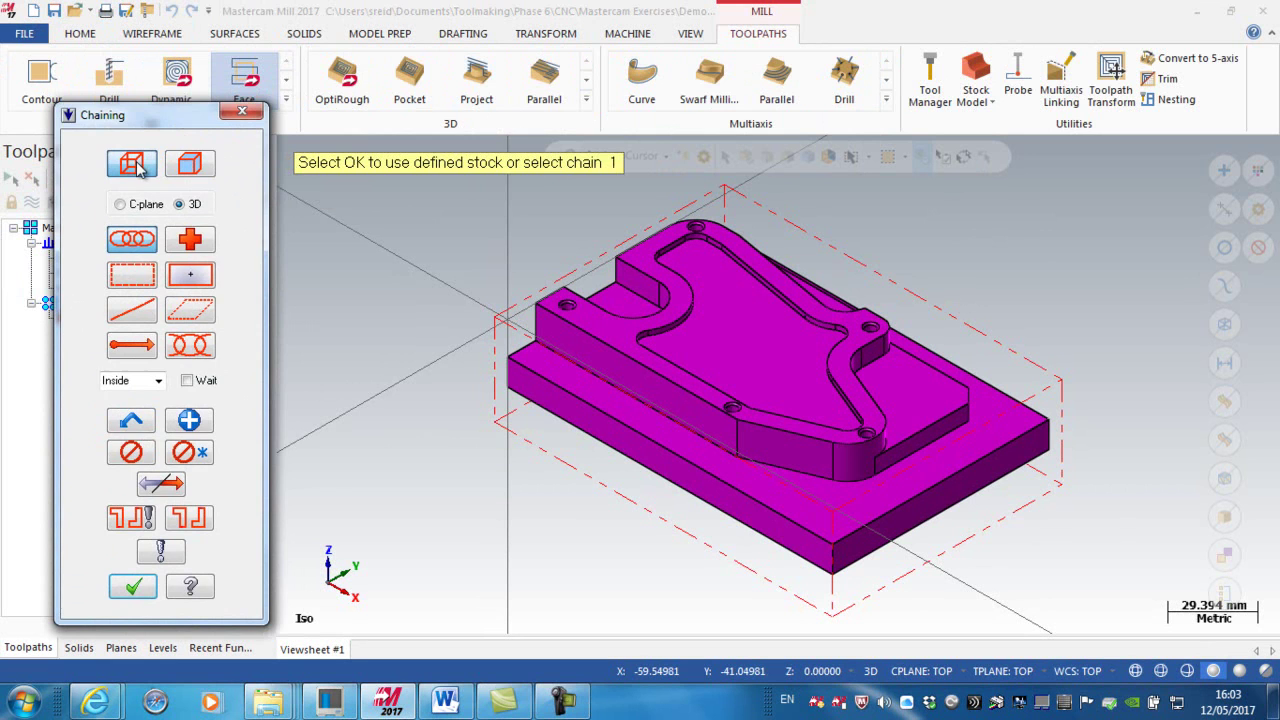
click(191, 167)
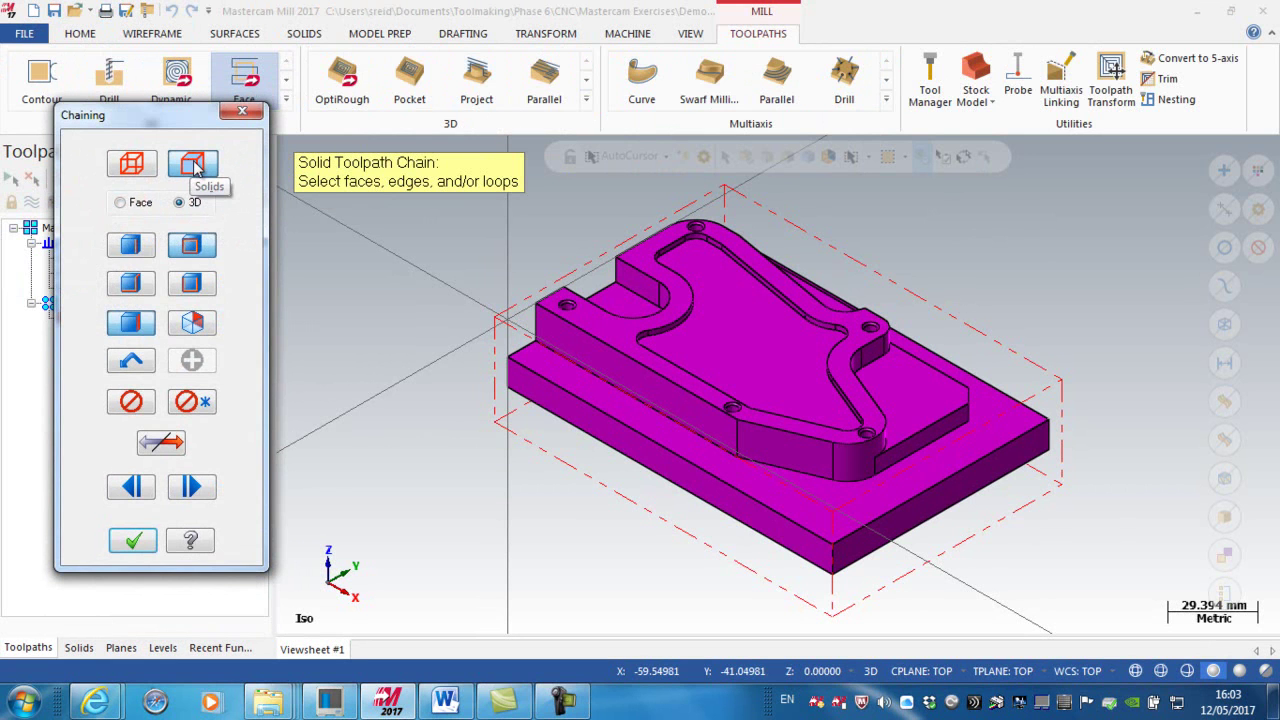
click(137, 166)
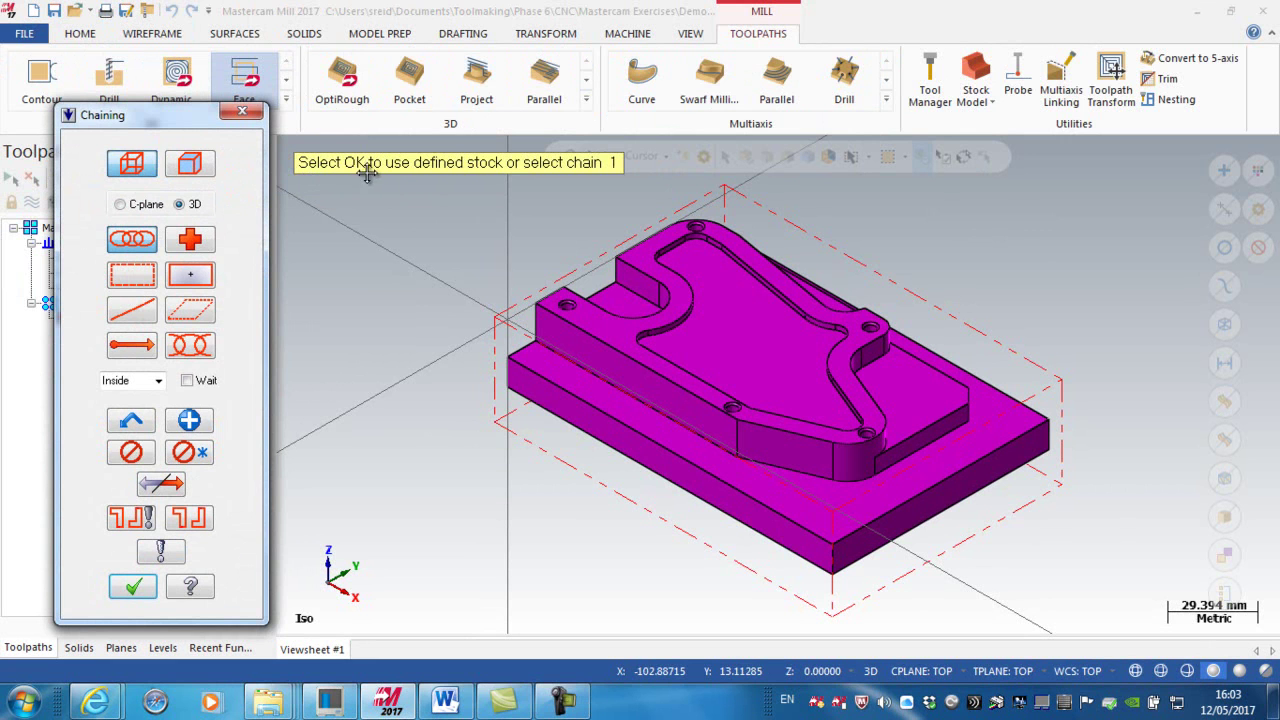
click(133, 586)
Choose FACE MILL - 63/71 from the tool library, filtered to face mills
click(164, 110)
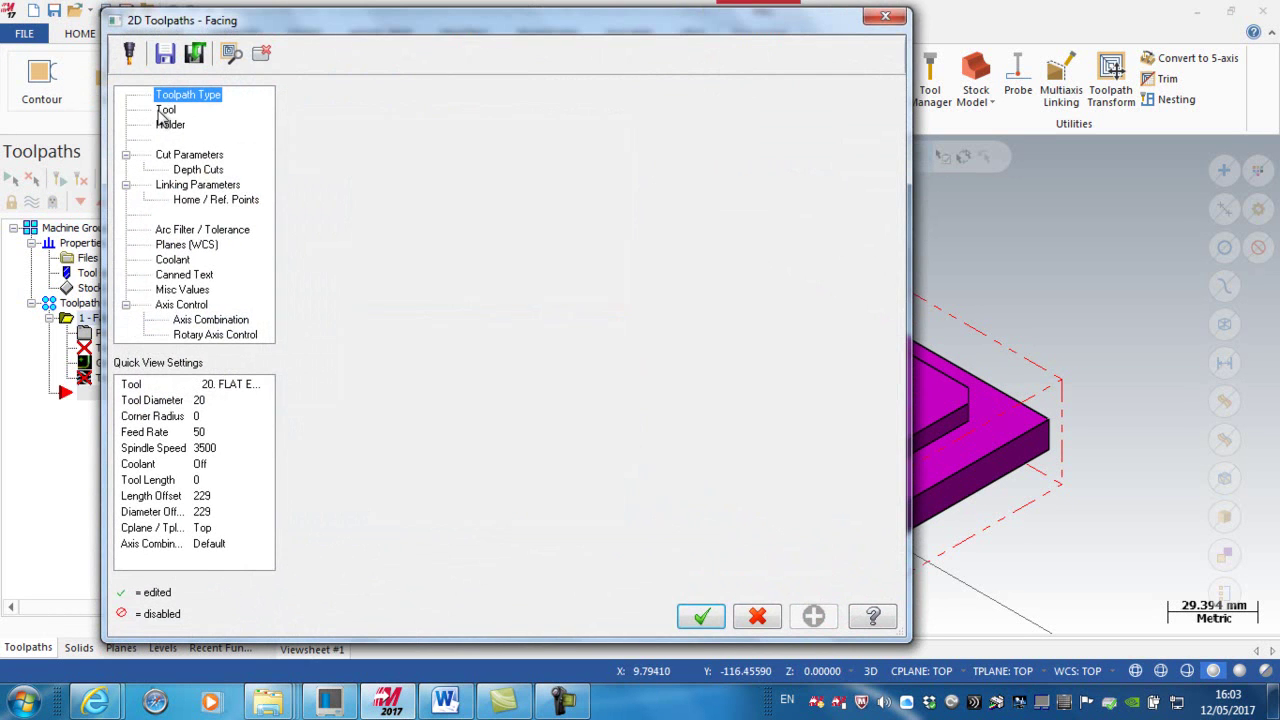
click(346, 406)
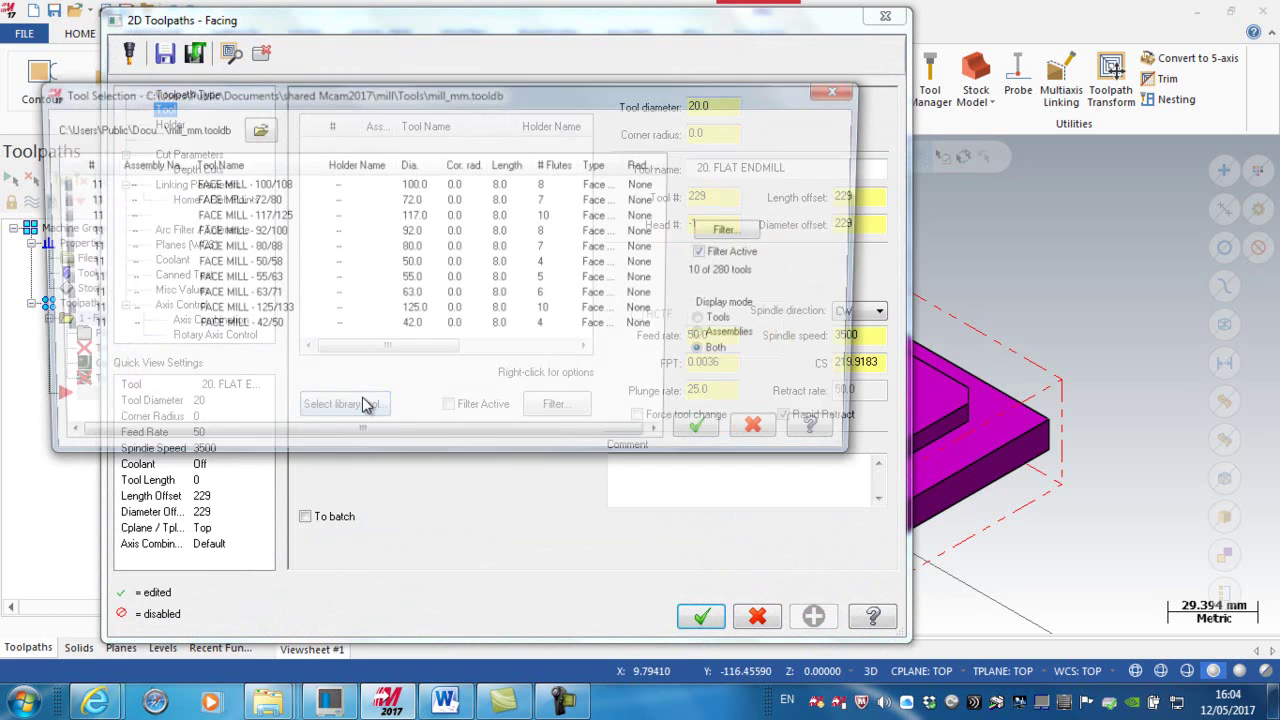
click(737, 230)
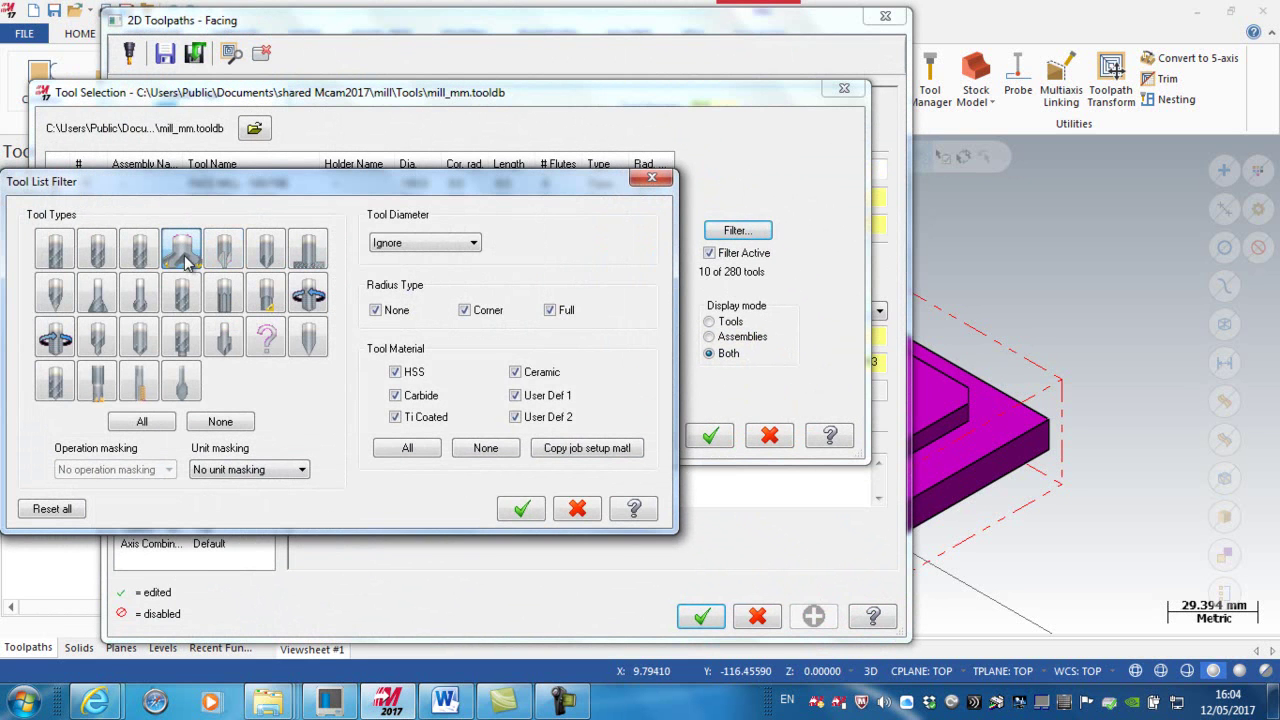
click(519, 509)
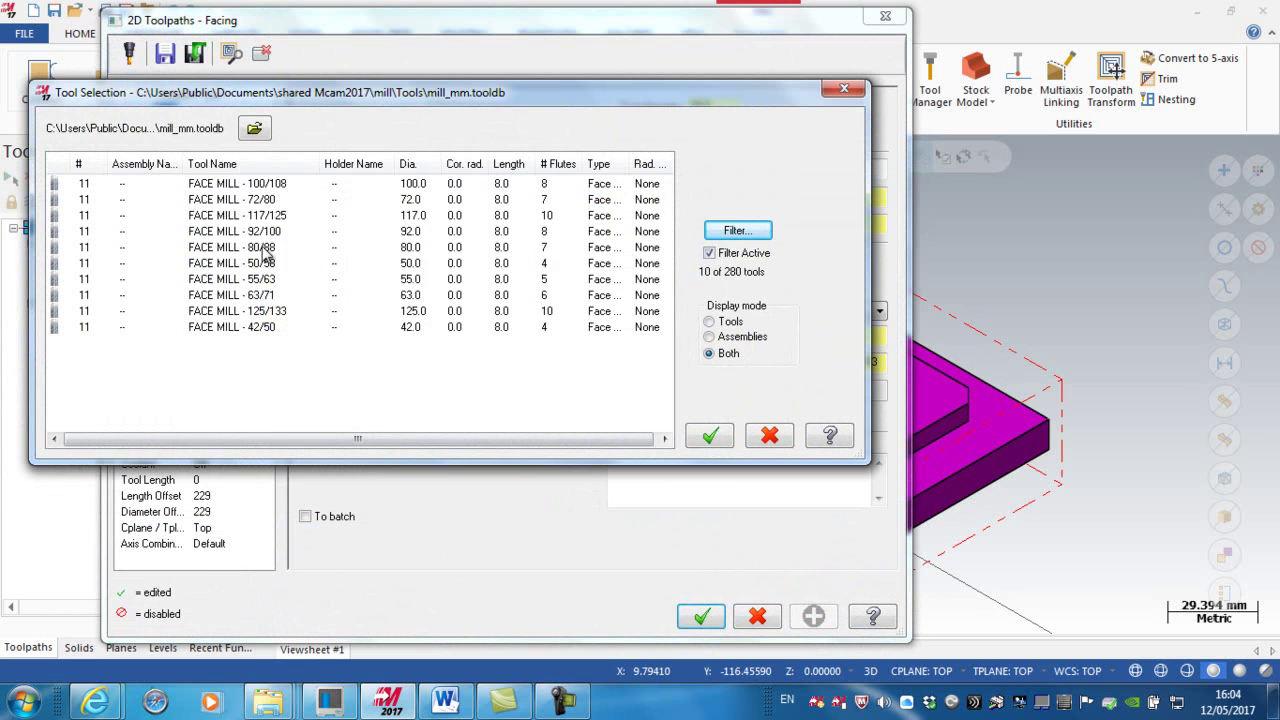
click(406, 296)
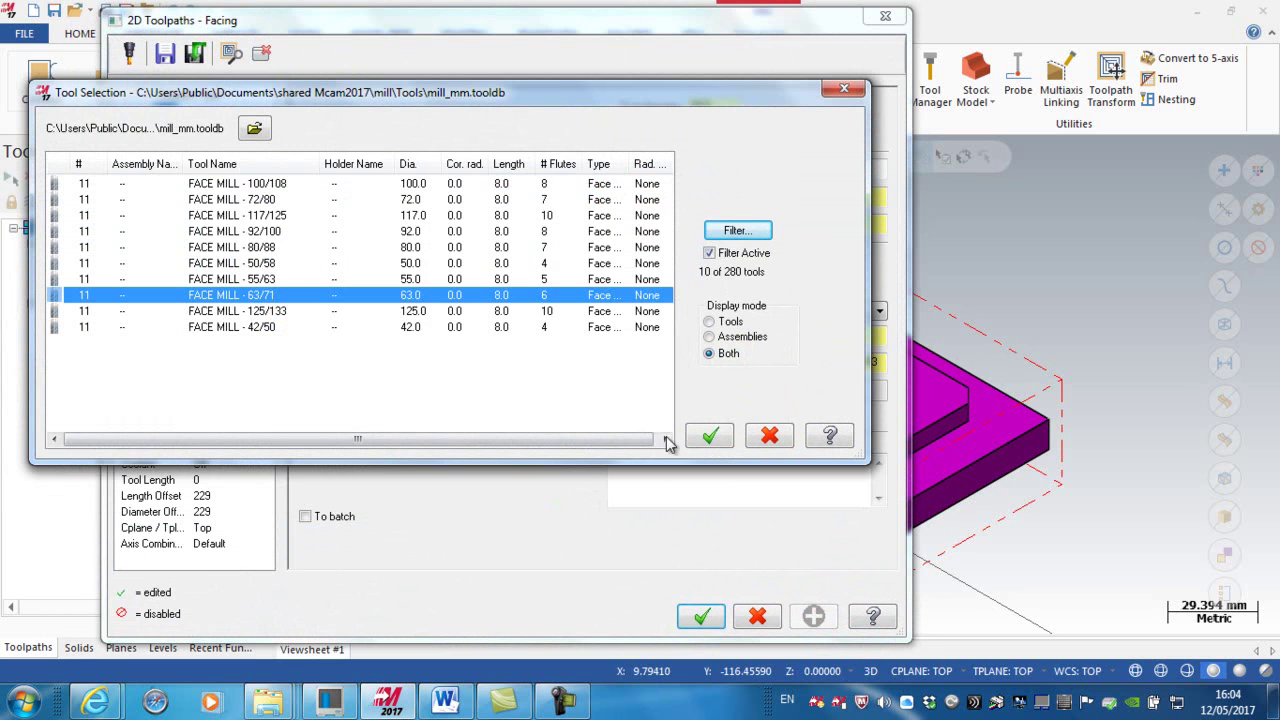
click(709, 435)
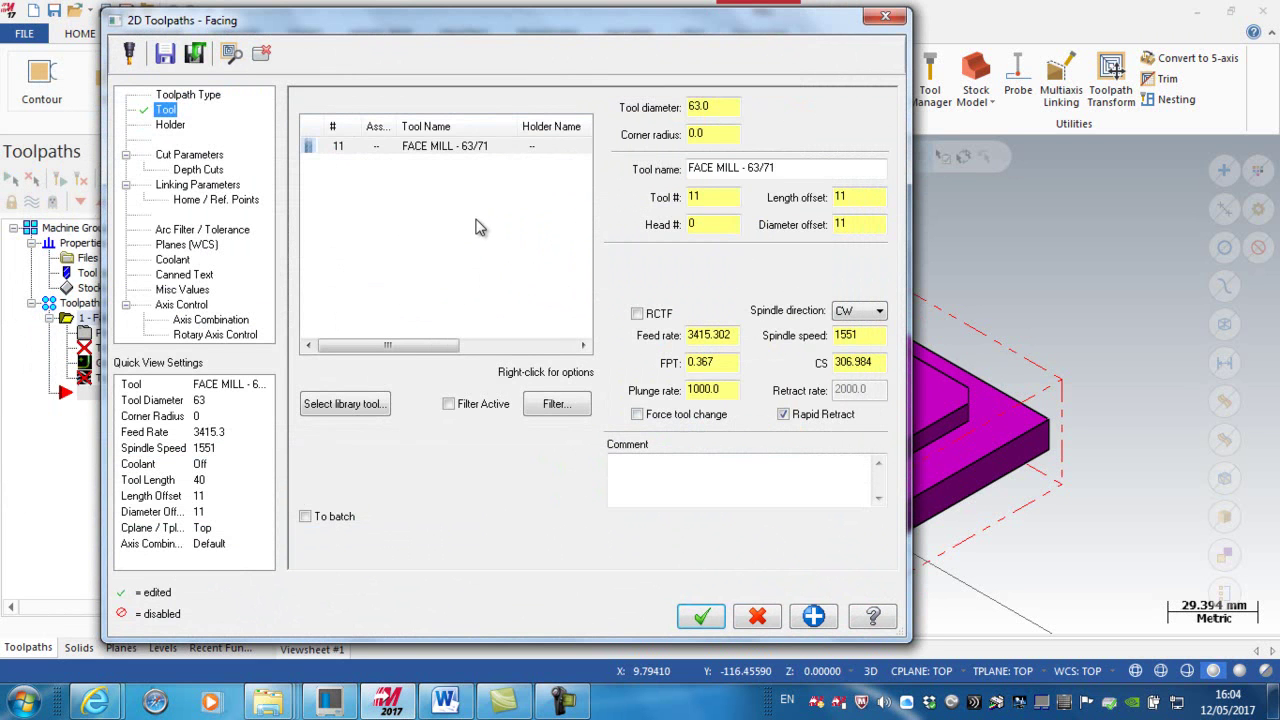
Finish the face mill definition at 0.1 FPT, giving spindle 1516 and feed 1061.2
double_click(440, 146)
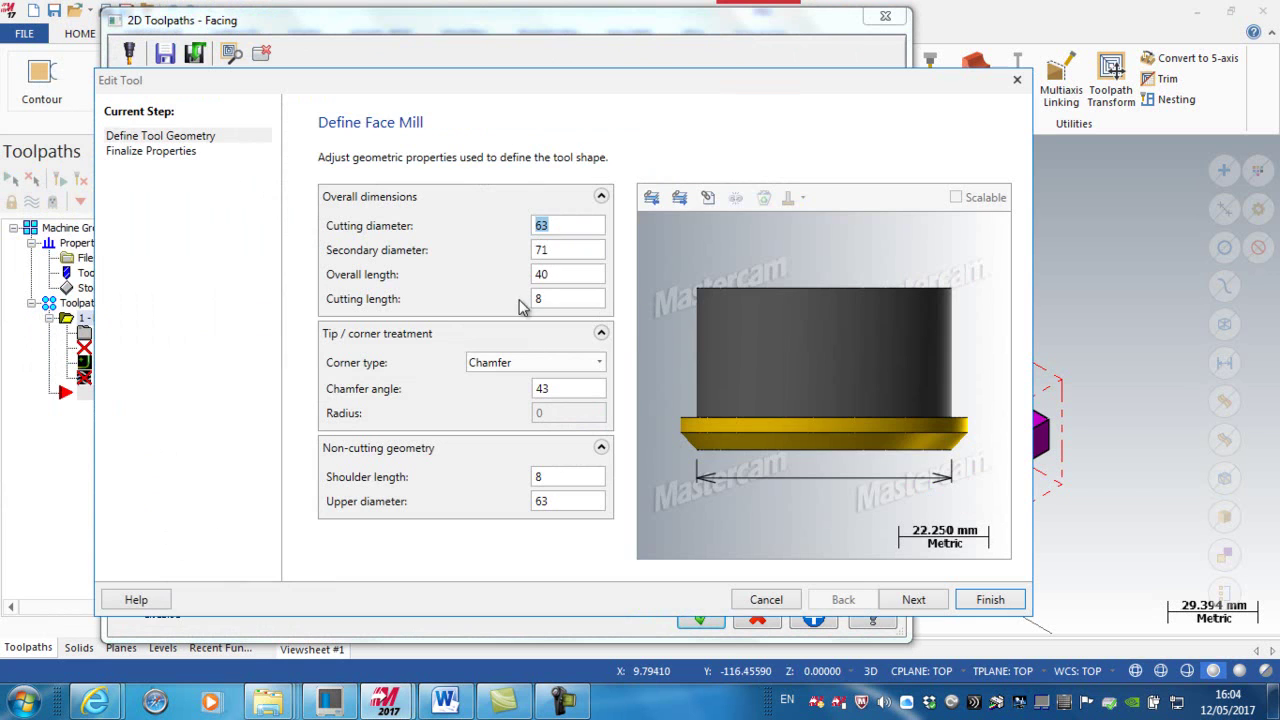
click(913, 600)
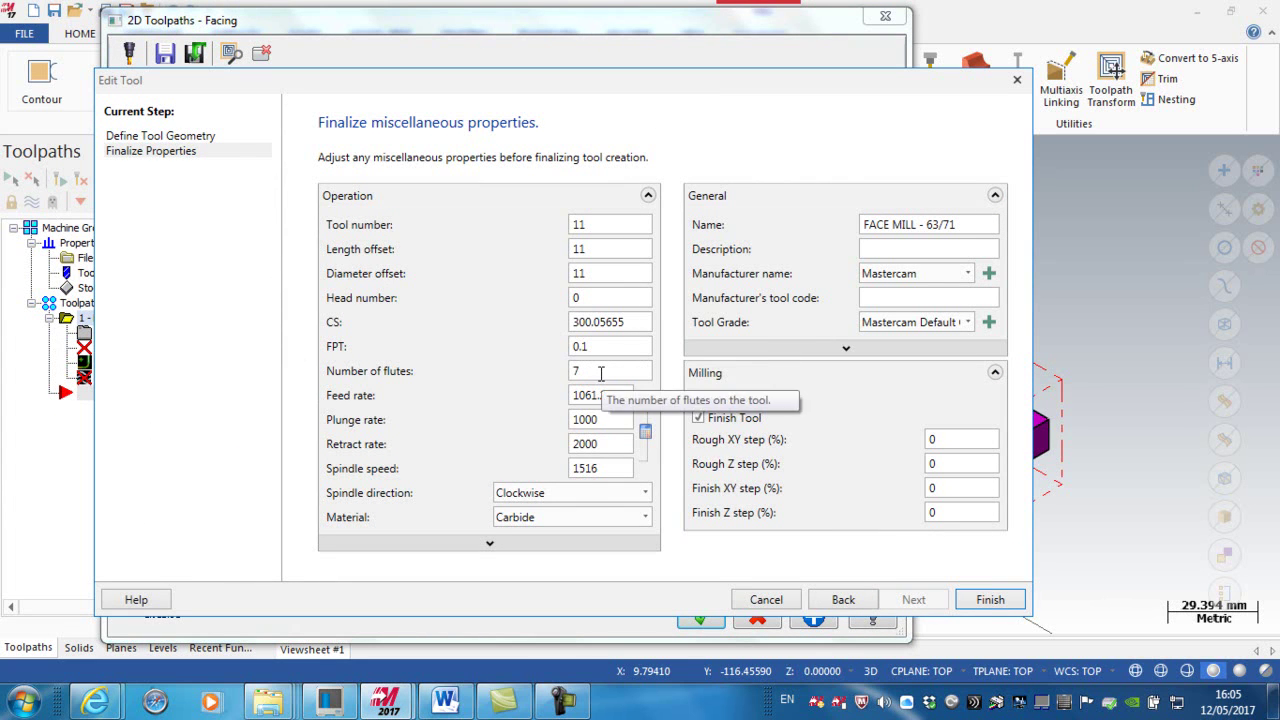
click(601, 372)
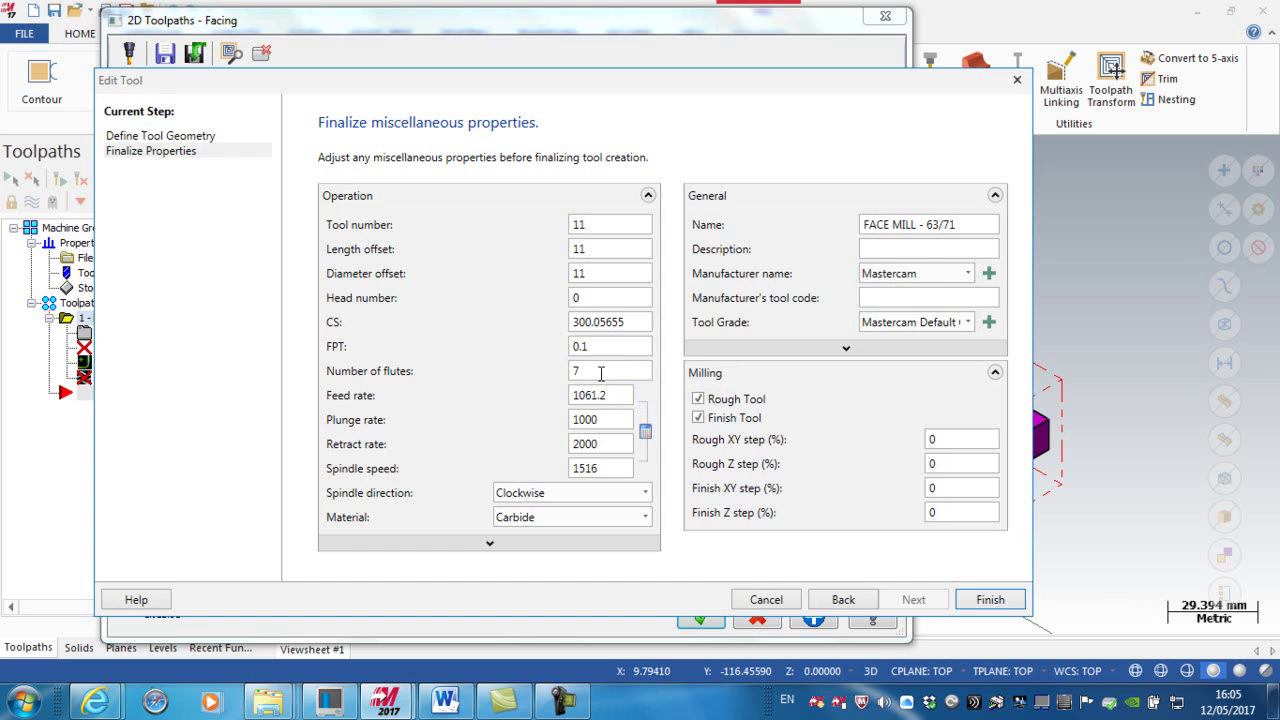
click(988, 600)
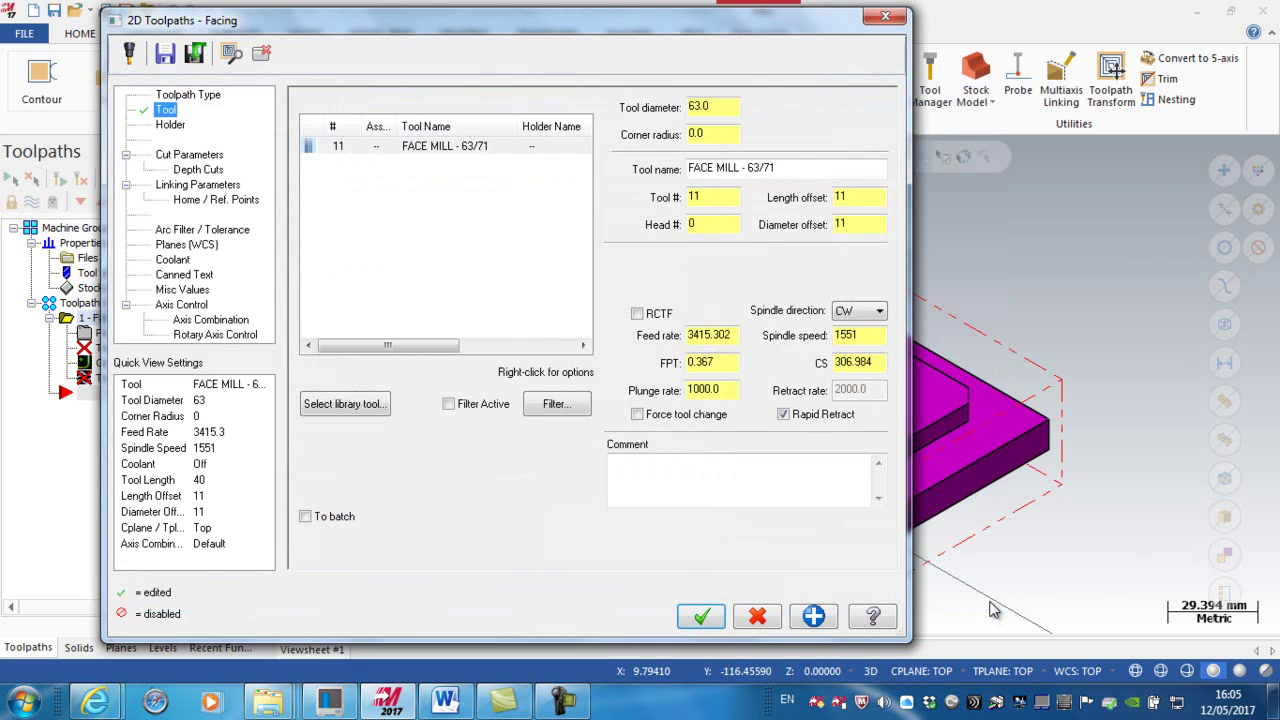
Add the comment 'Face Mill Top' and set the cutting style to Zigzag
click(624, 480)
text(Face Mill Top)
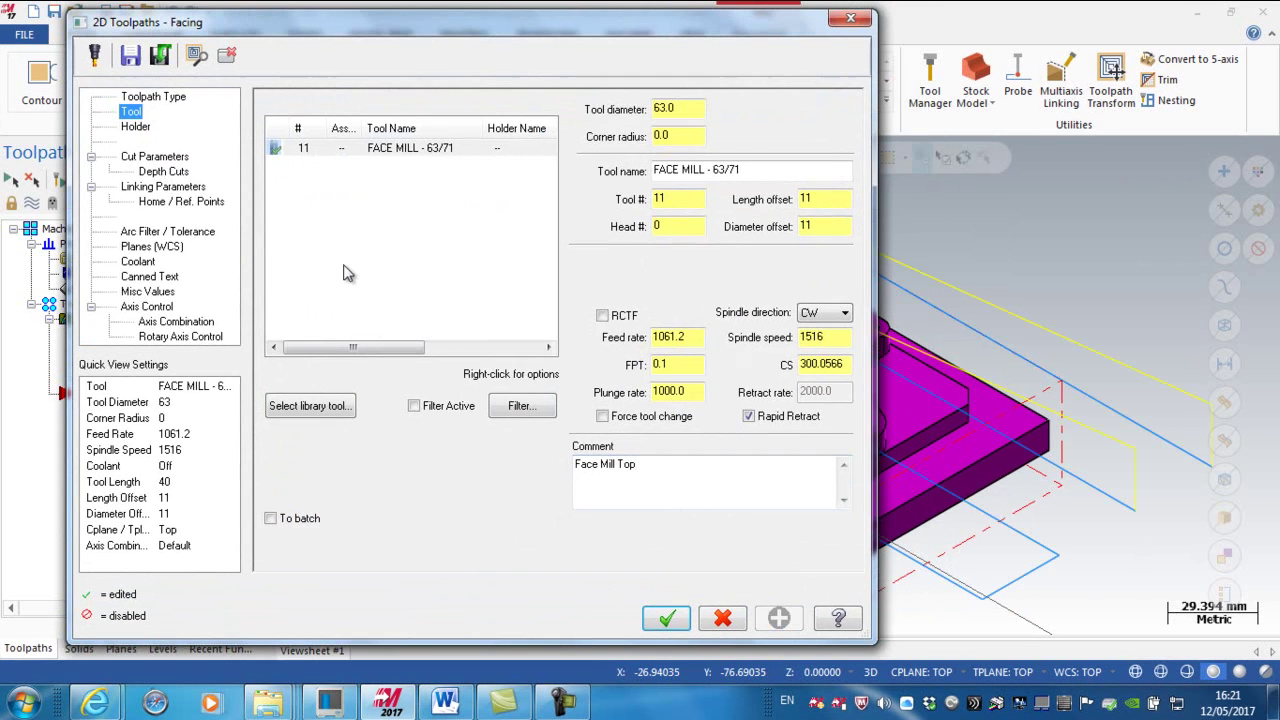
click(162, 157)
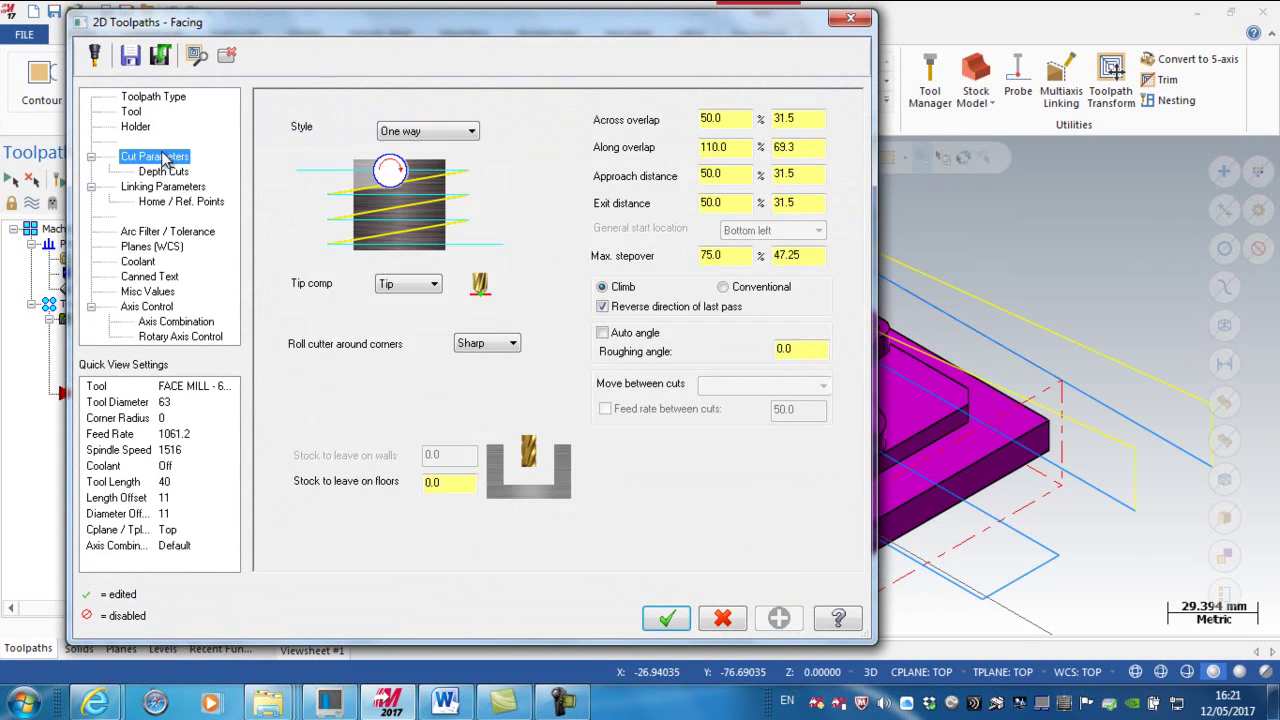
click(420, 132)
click(395, 148)
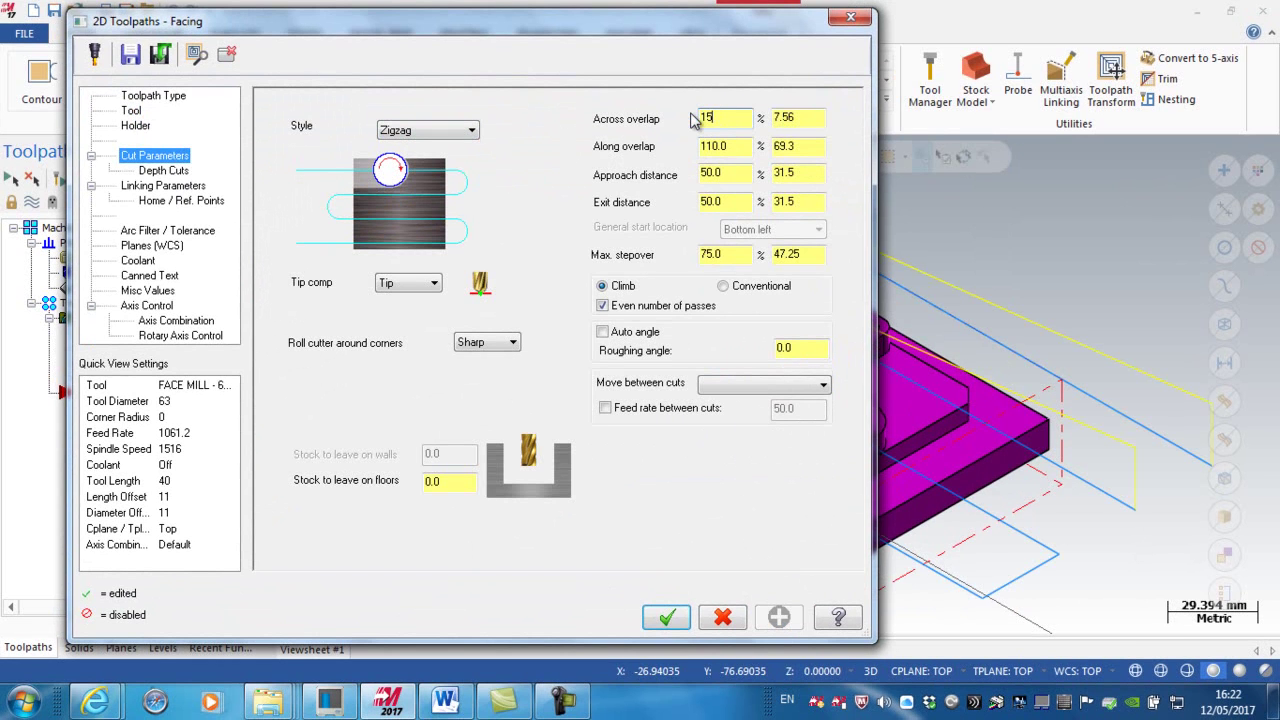
Set across overlap 15, exit distance 20 and max stepover 80%
key(Return)
drag(734, 178, 679, 175)
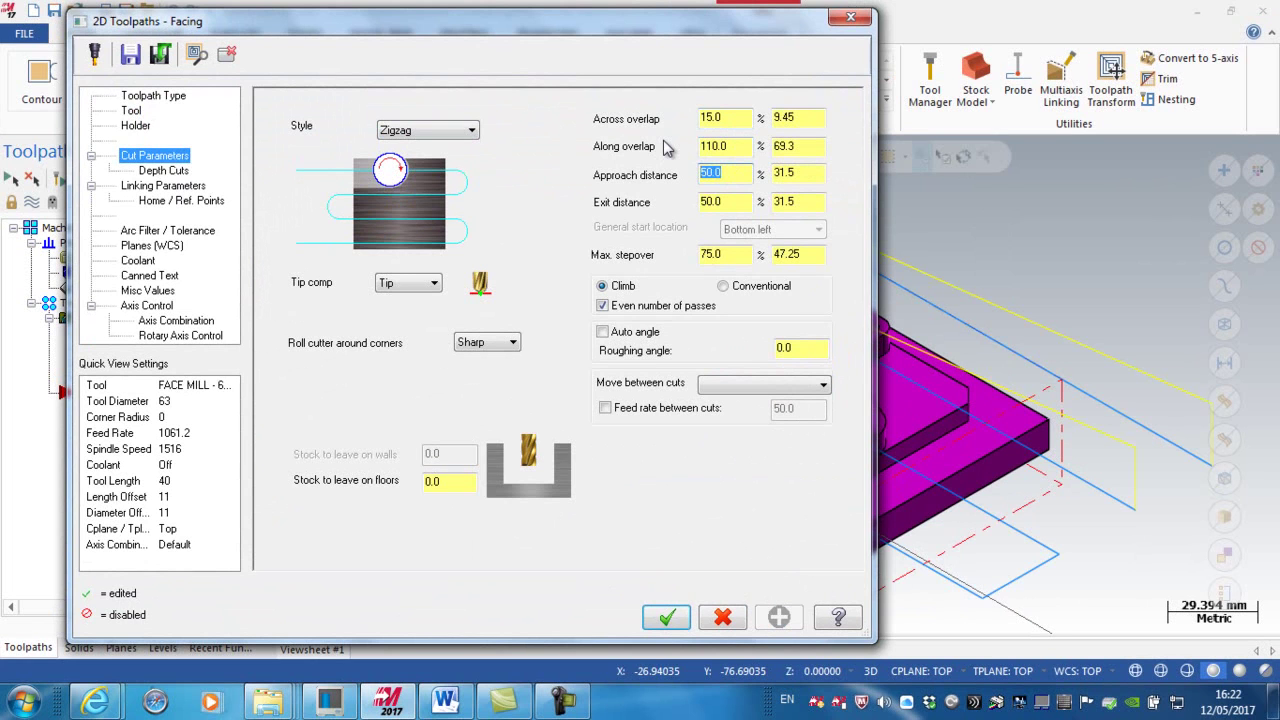
drag(744, 204, 679, 201)
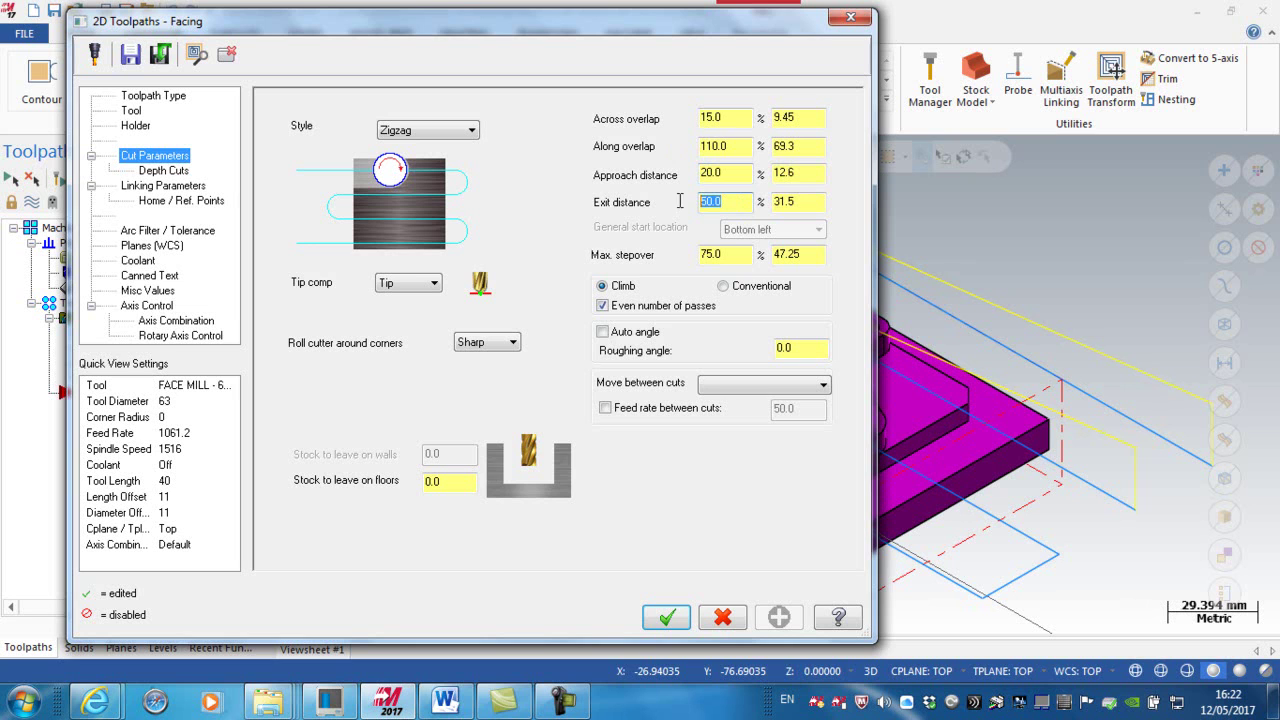
key(Return)
drag(744, 255, 697, 255)
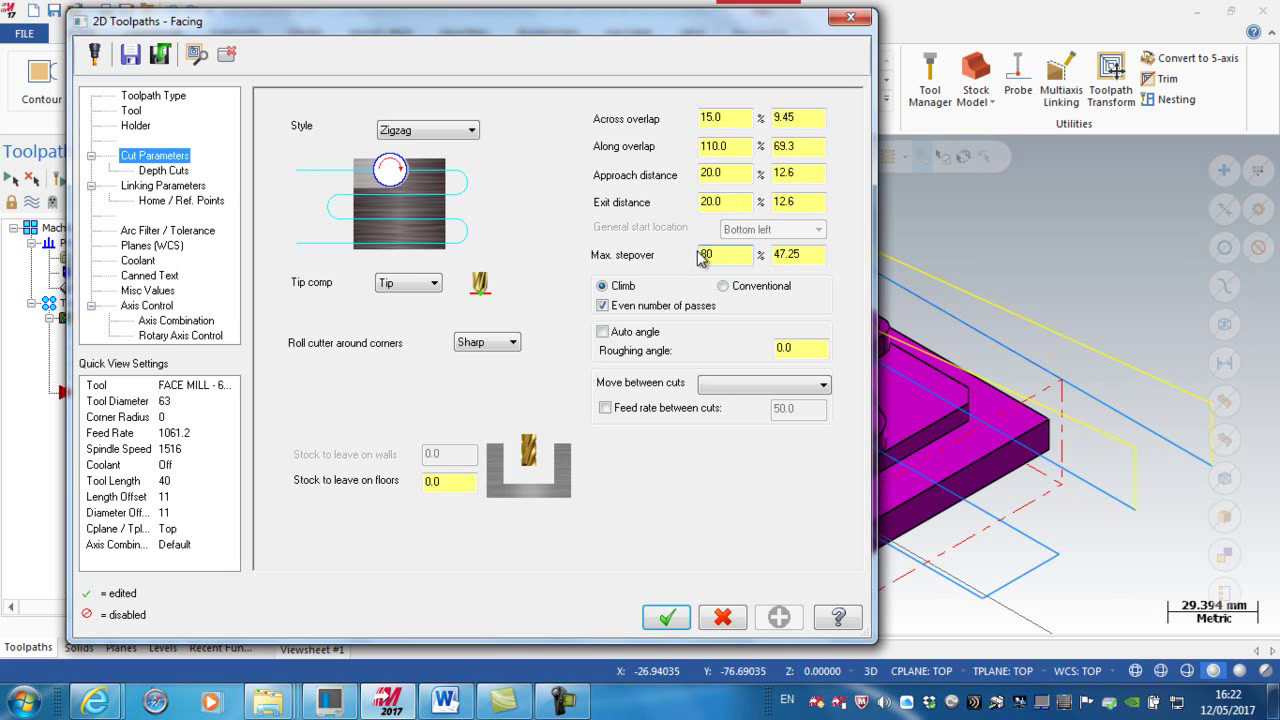
key(Return)
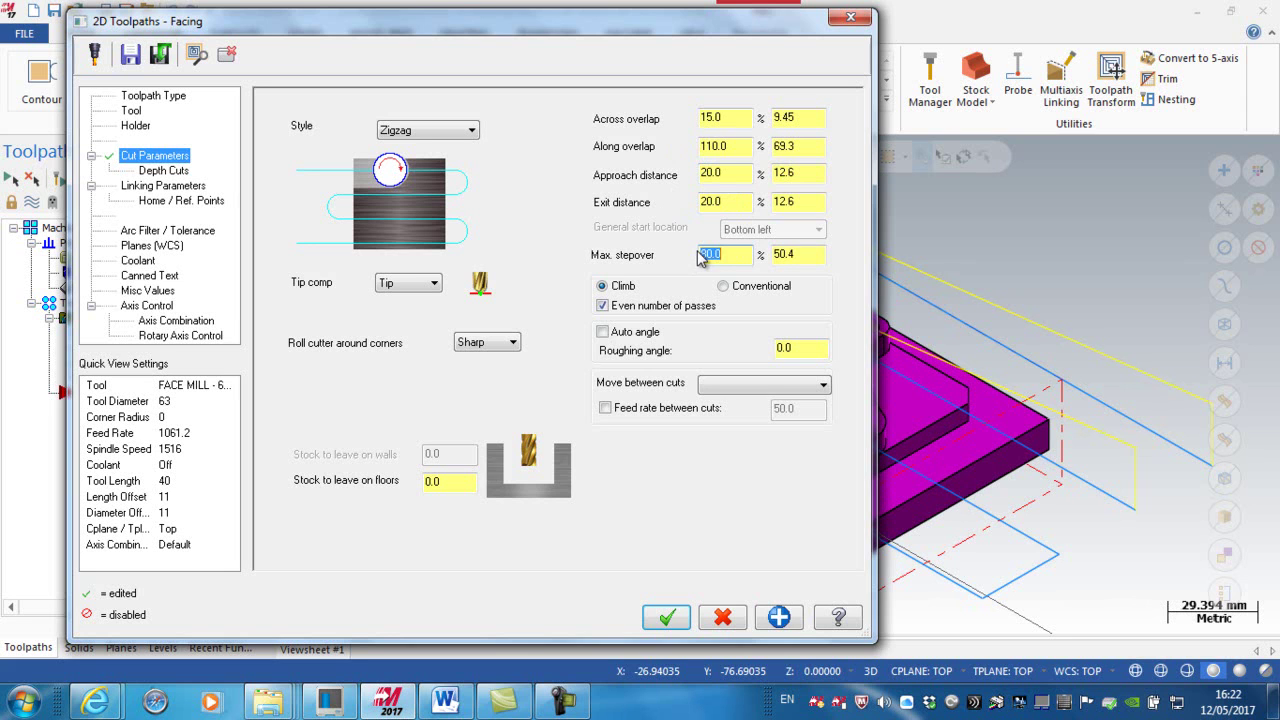
Disable even passes, use high speed loops at feed 5000, and turn off depth cuts
click(612, 307)
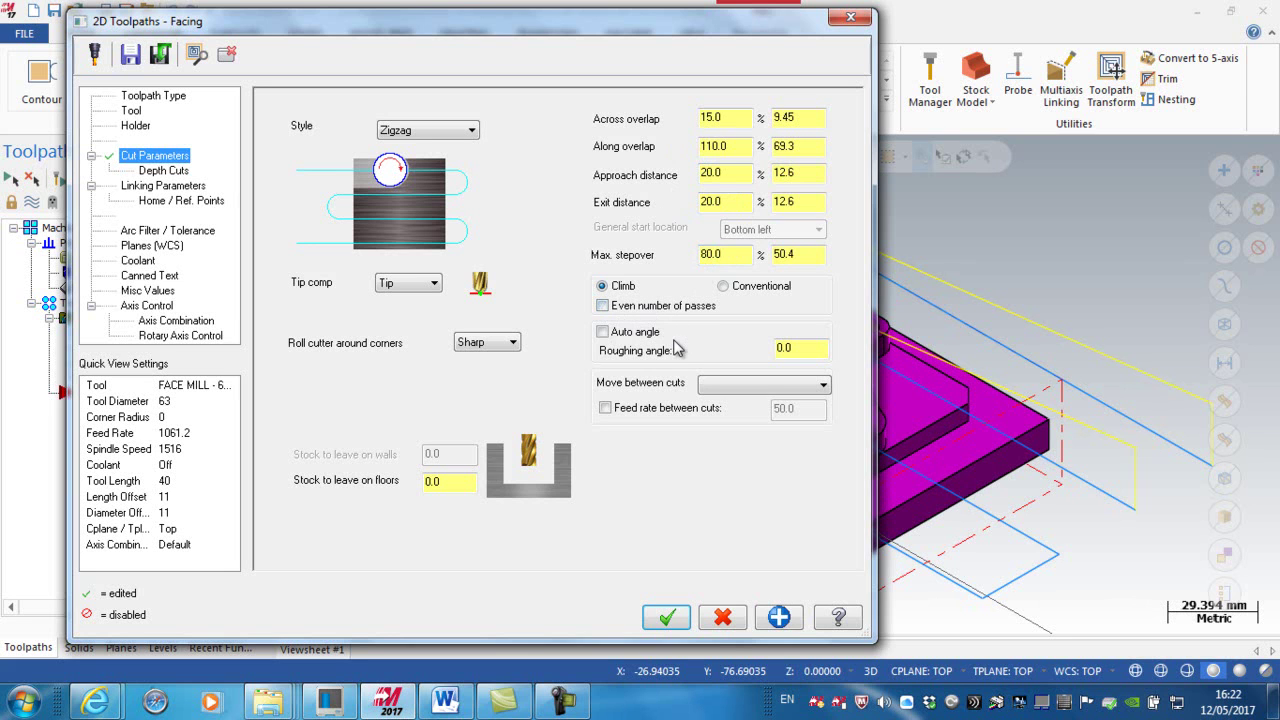
click(718, 390)
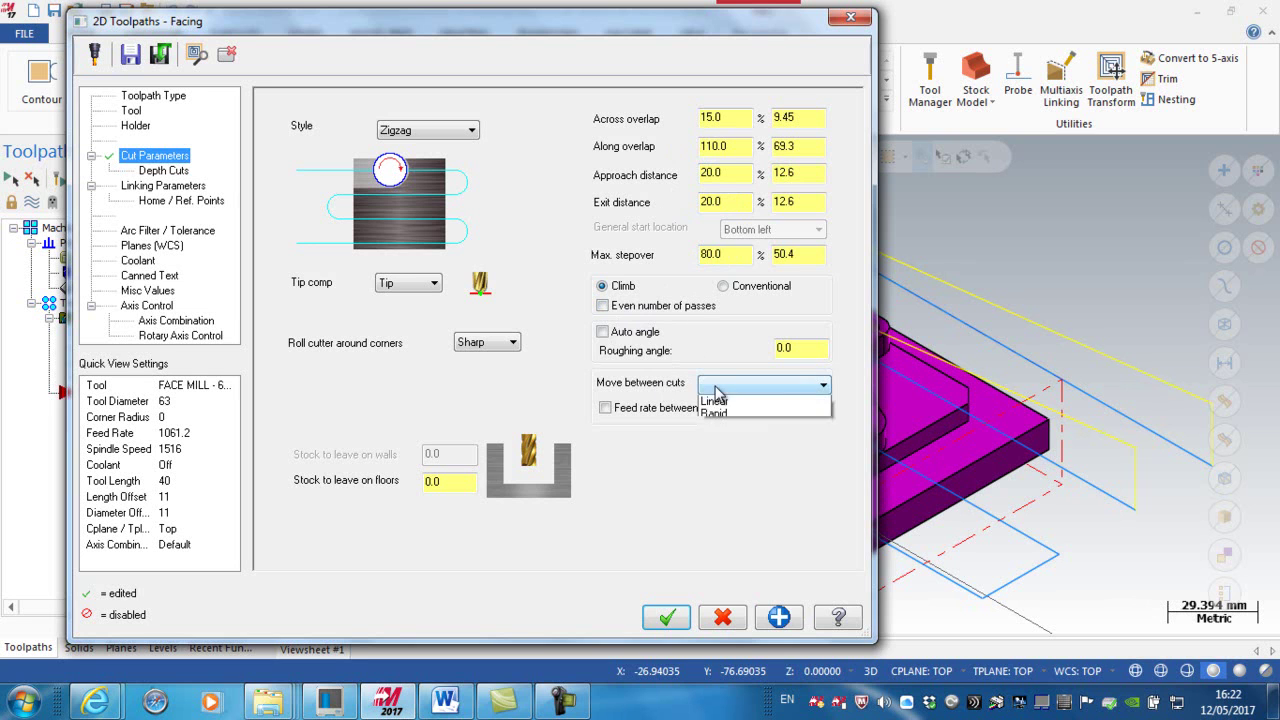
click(737, 402)
click(605, 408)
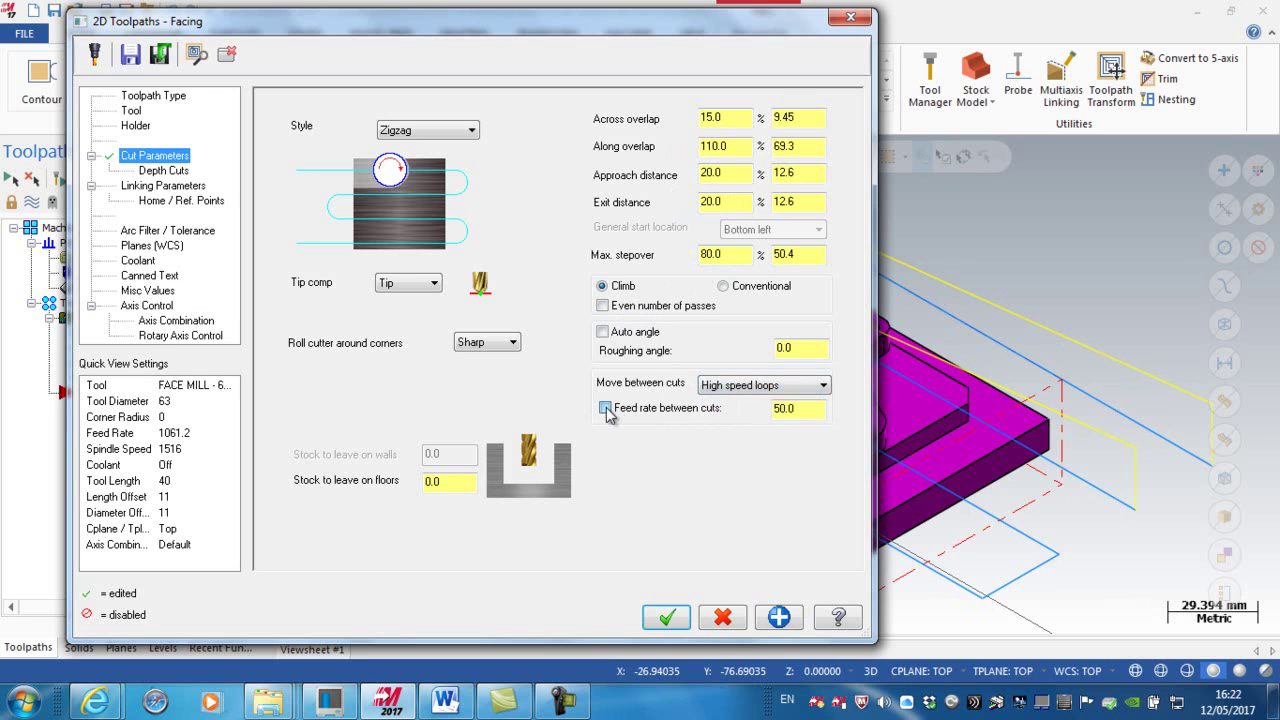
drag(795, 409, 753, 409)
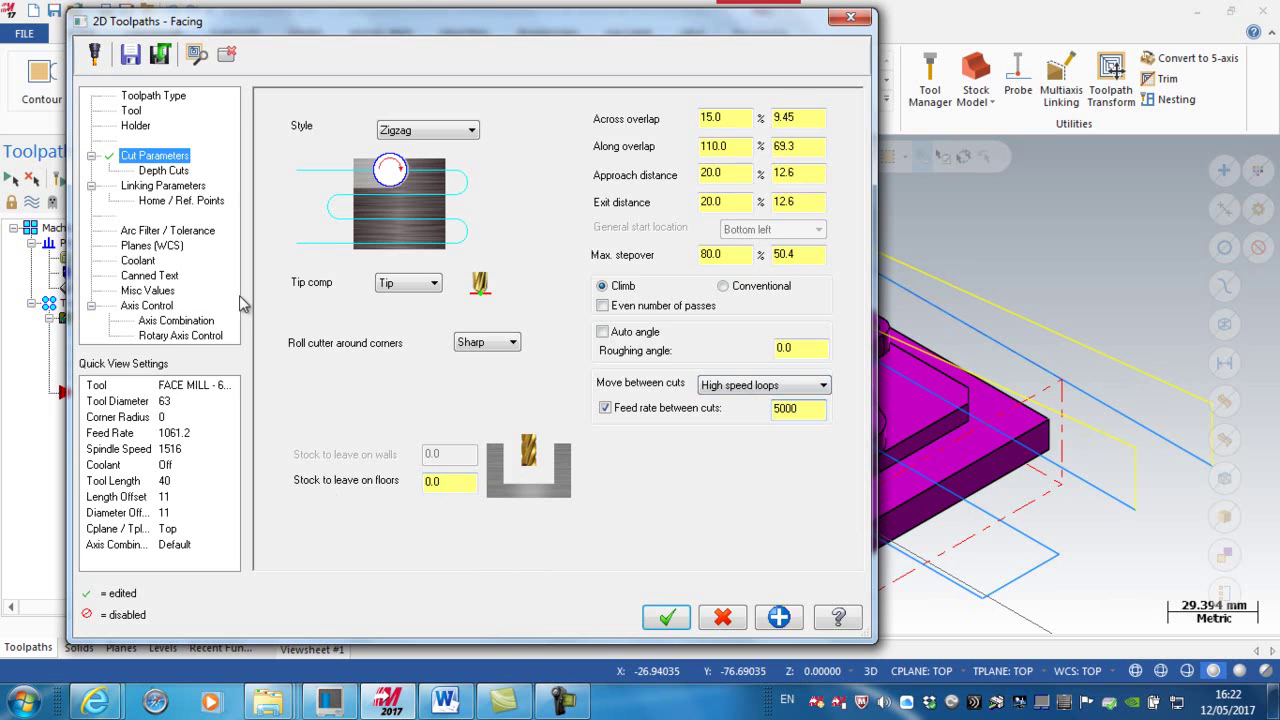
click(162, 171)
click(331, 153)
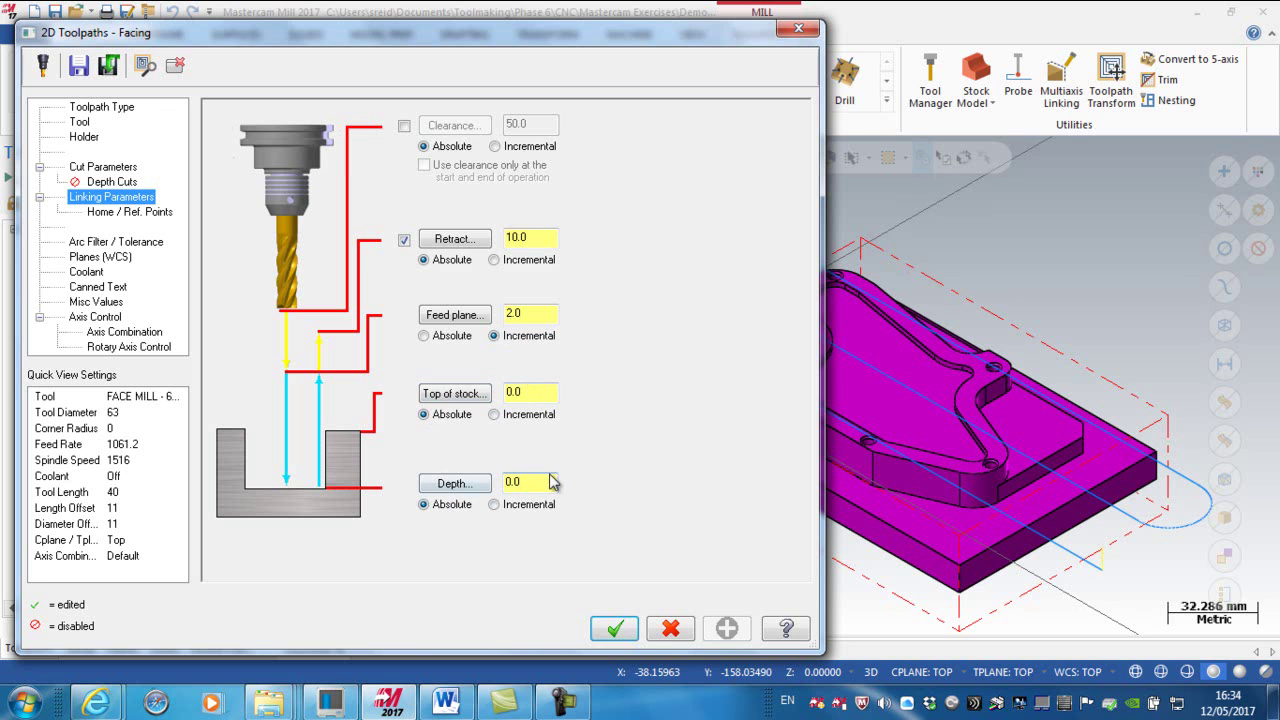
Accept the linking parameters (retract 10, feed plane 2, depth 0) and generate the facing toolpath
click(616, 630)
Zoom around the part and open Backplot for the Facing - Face Mill Top operation
scroll(561, 210, up, 5)
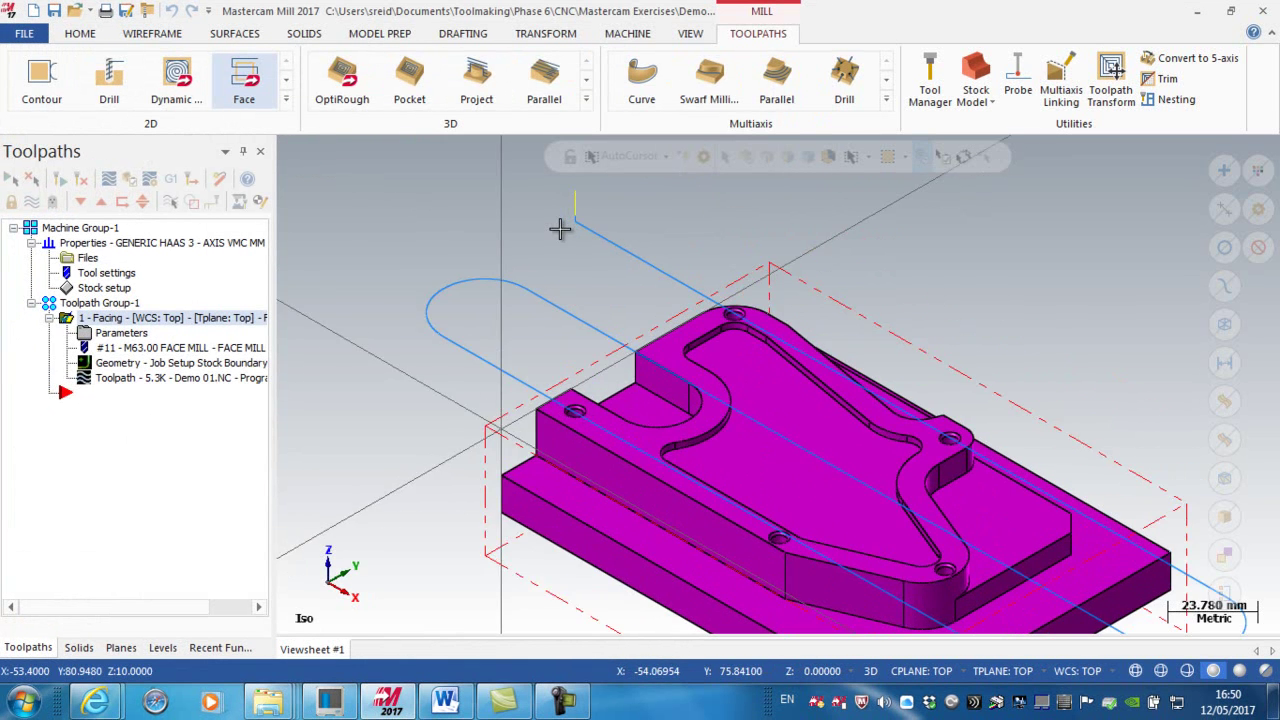
scroll(561, 206, up, 1)
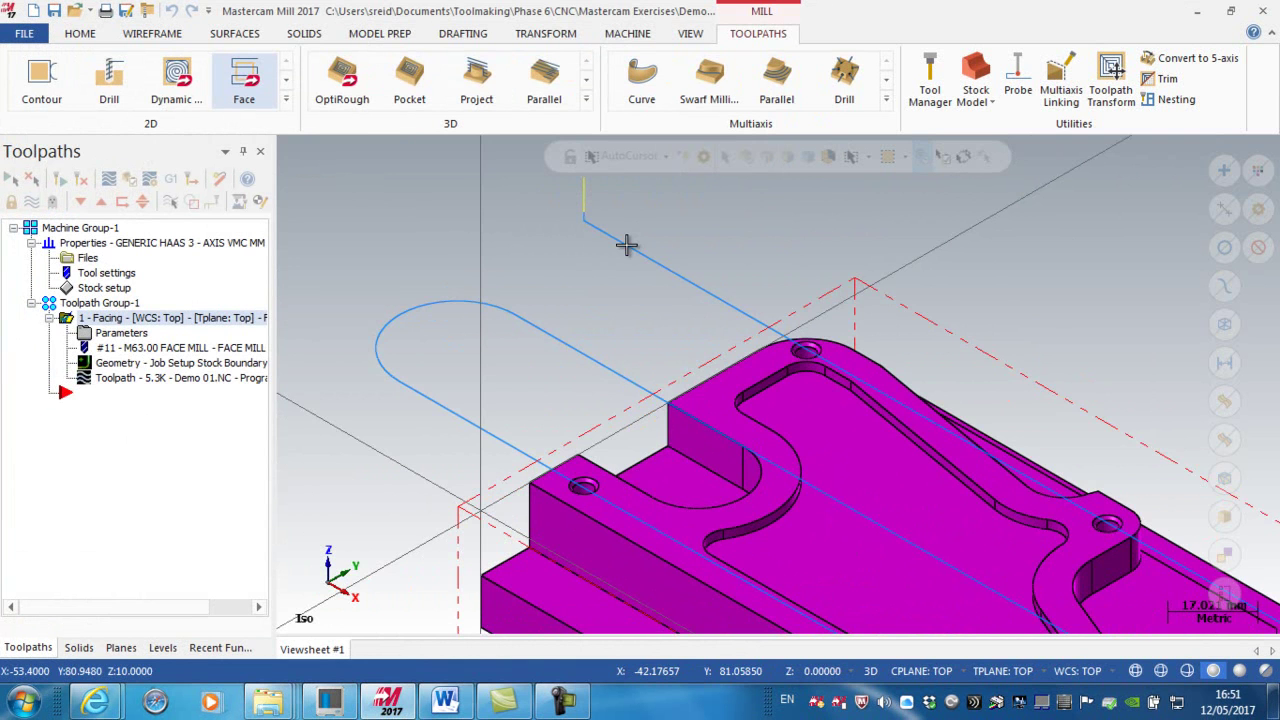
scroll(607, 267, down, 5)
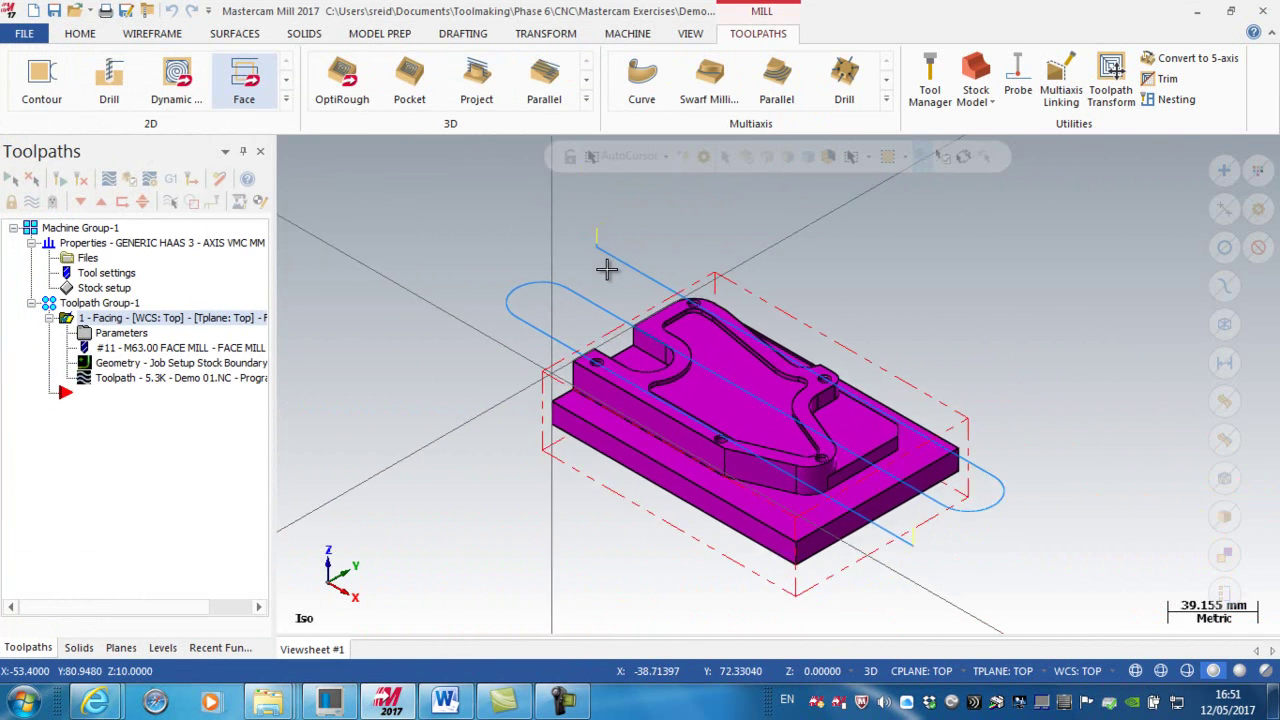
click(115, 380)
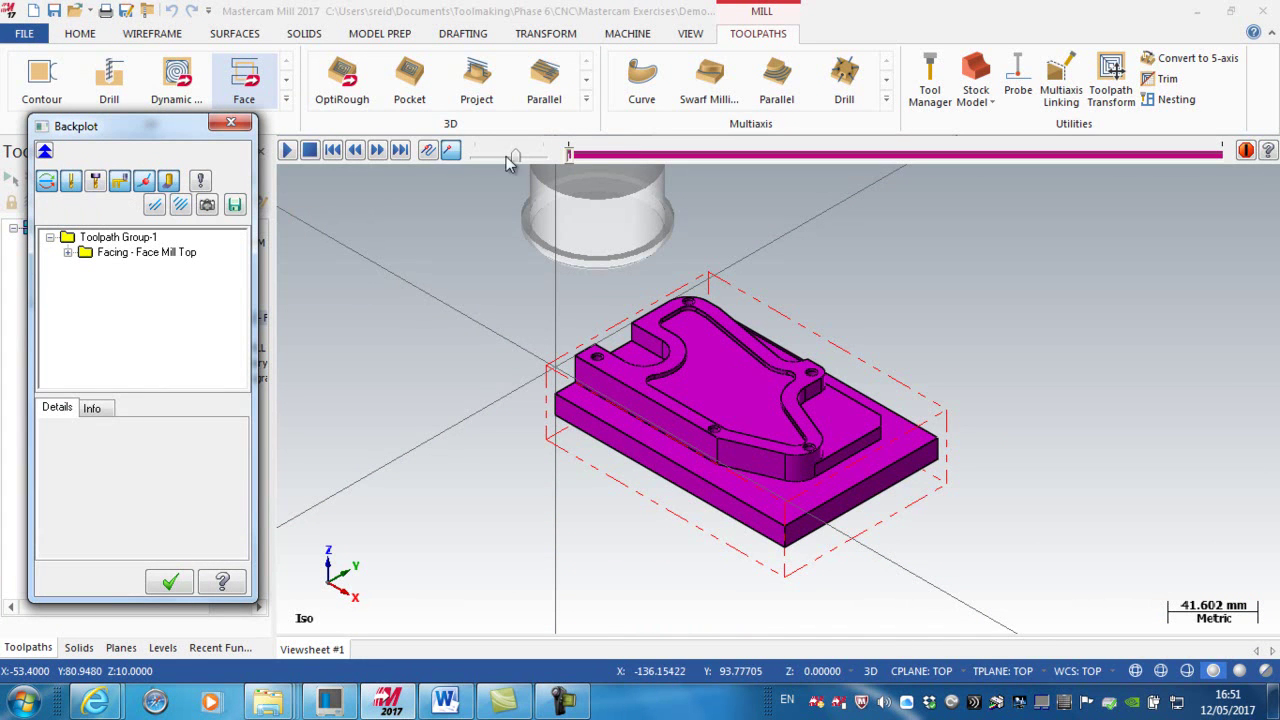
Step the backplot until the face mill sweeps across the part top, ending at X 190.8, Y 80.948
click(570, 155)
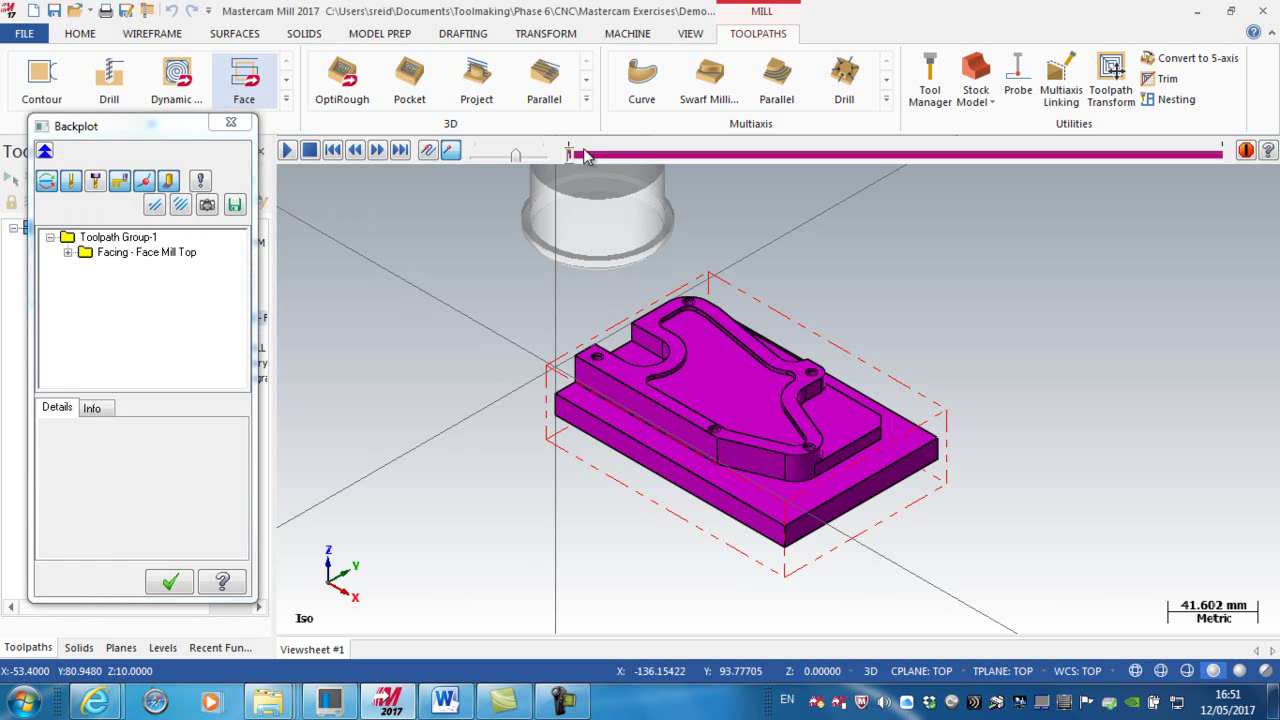
drag(585, 155, 672, 158)
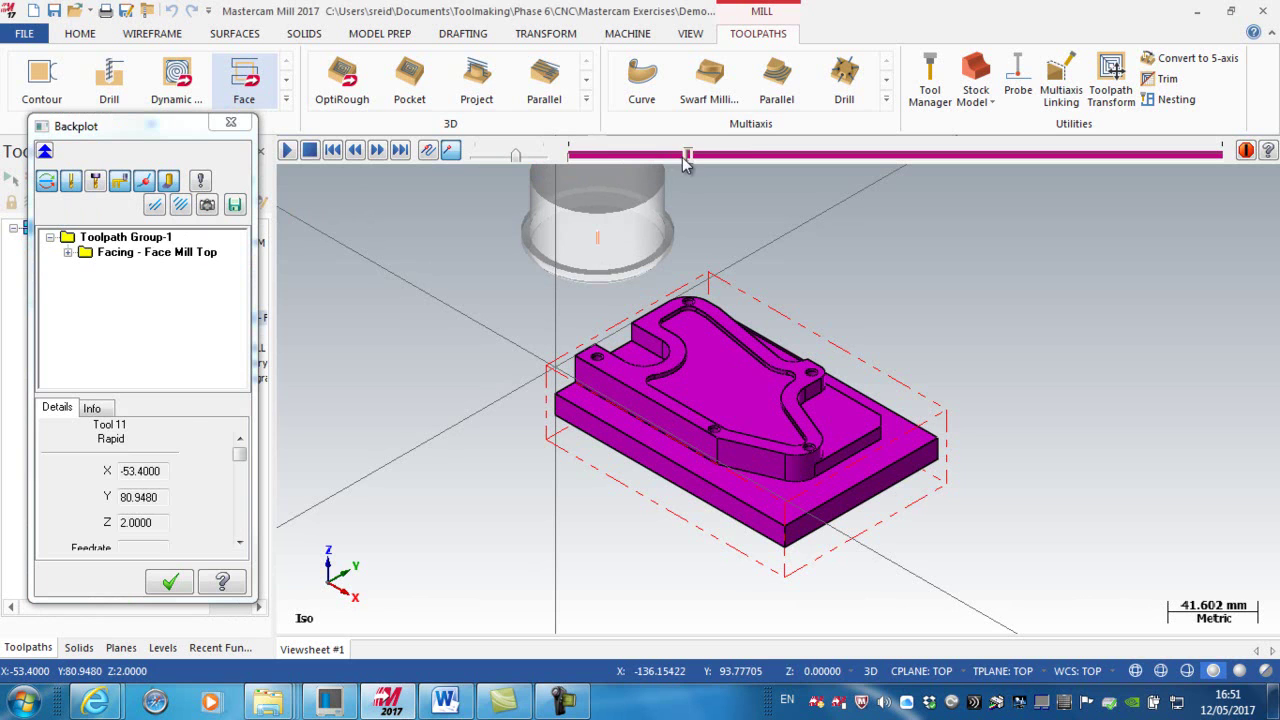
drag(707, 158, 724, 159)
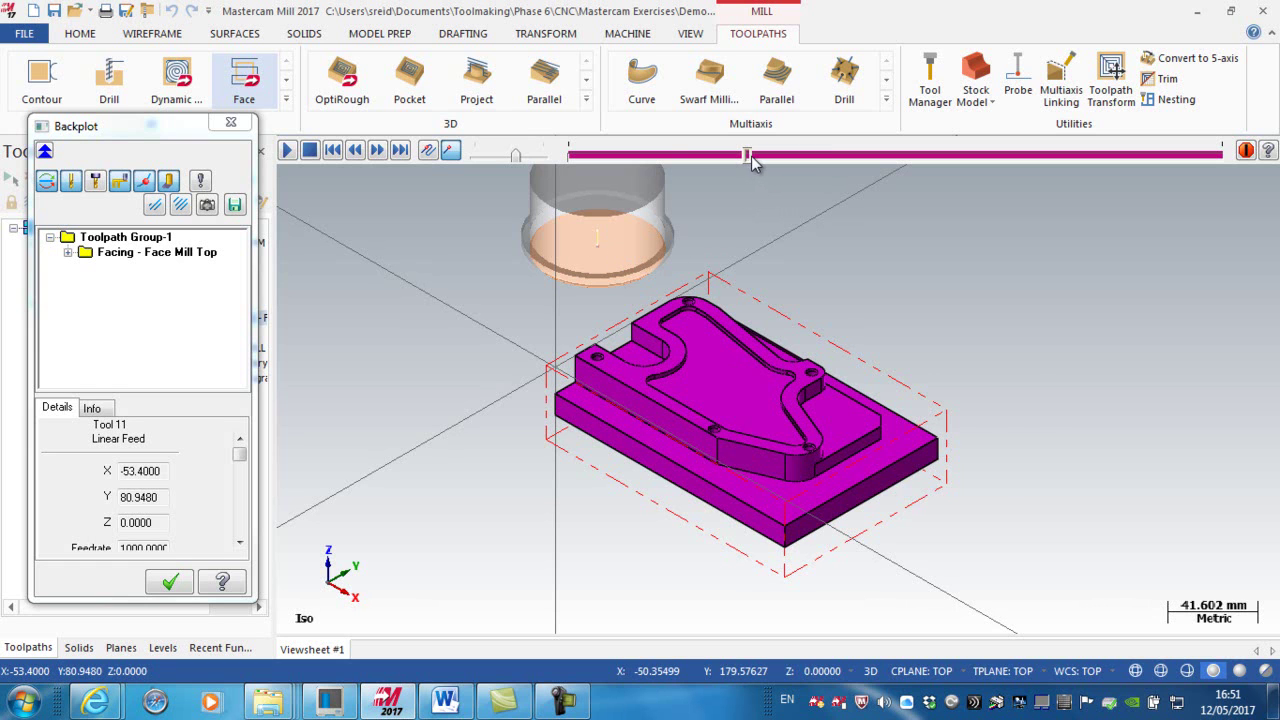
drag(748, 156, 806, 156)
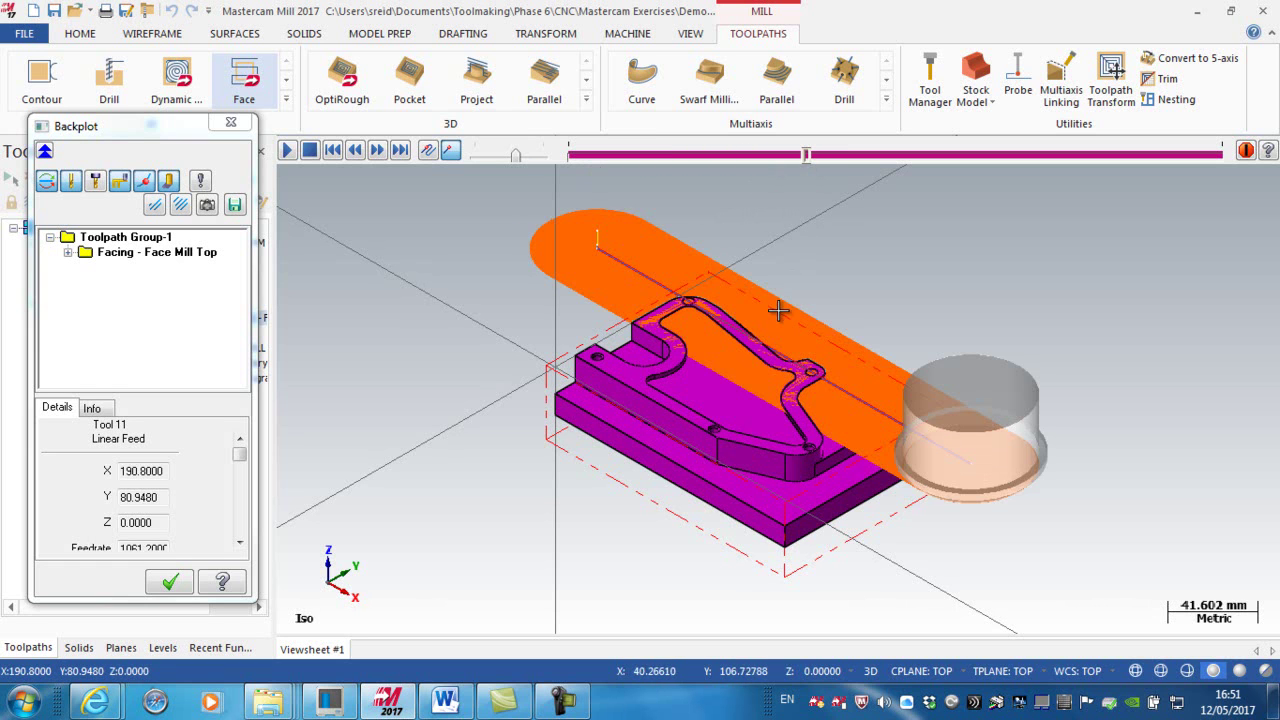
scroll(788, 303, up, 5)
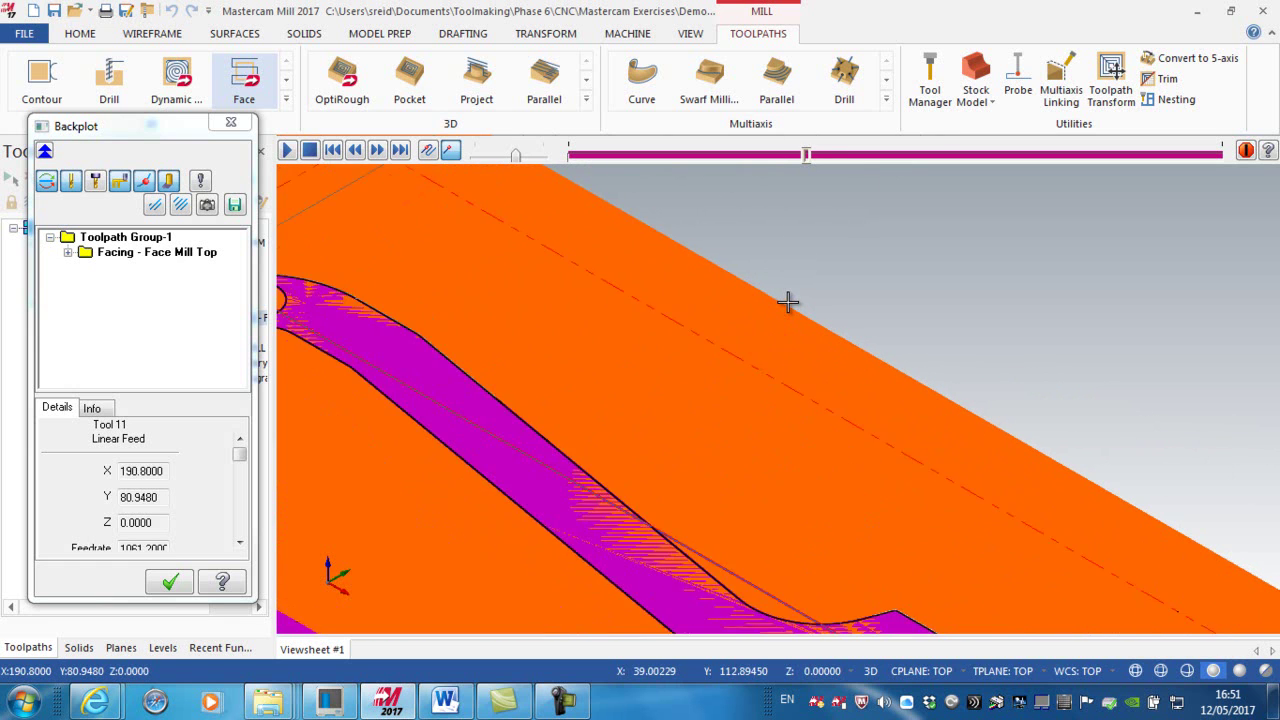
scroll(788, 303, up, 1)
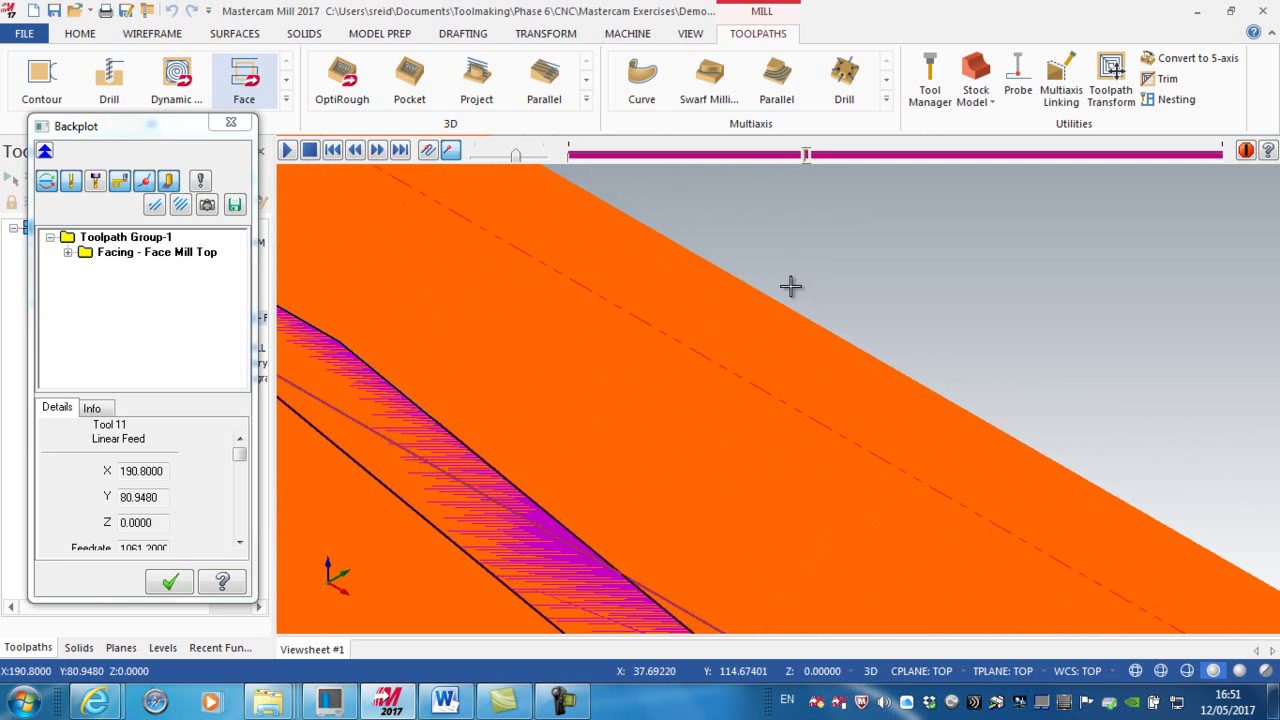
scroll(780, 296, up, 1)
scroll(780, 296, down, 5)
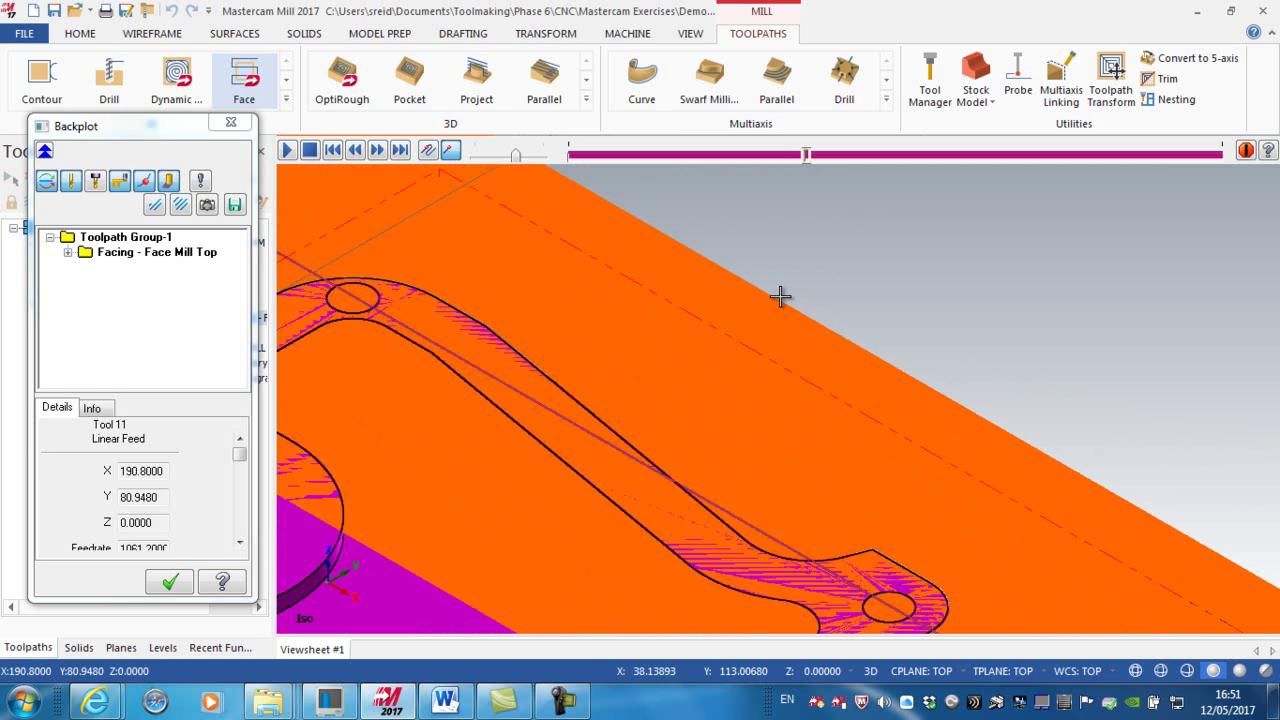
View from Top (WCS), advance the backplot to the second facing pass, and fit the view
right_click(840, 272)
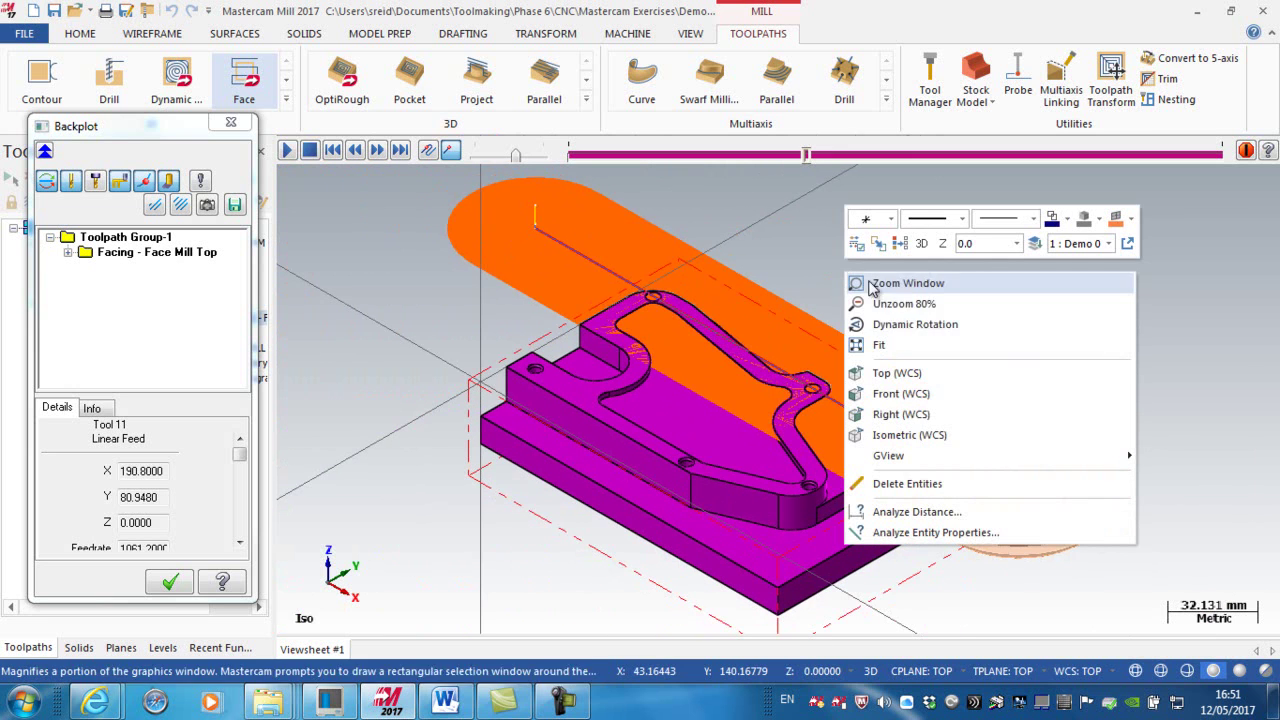
click(888, 376)
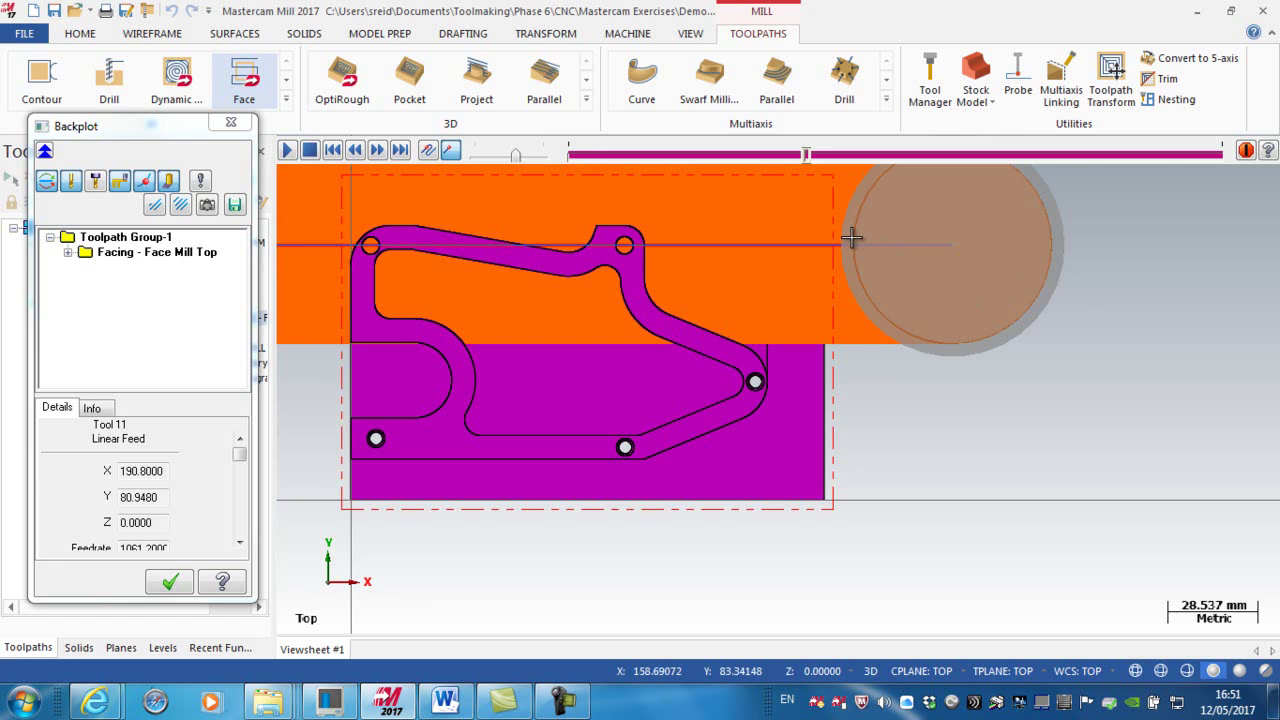
scroll(866, 244, up, 2)
scroll(866, 244, up, 1)
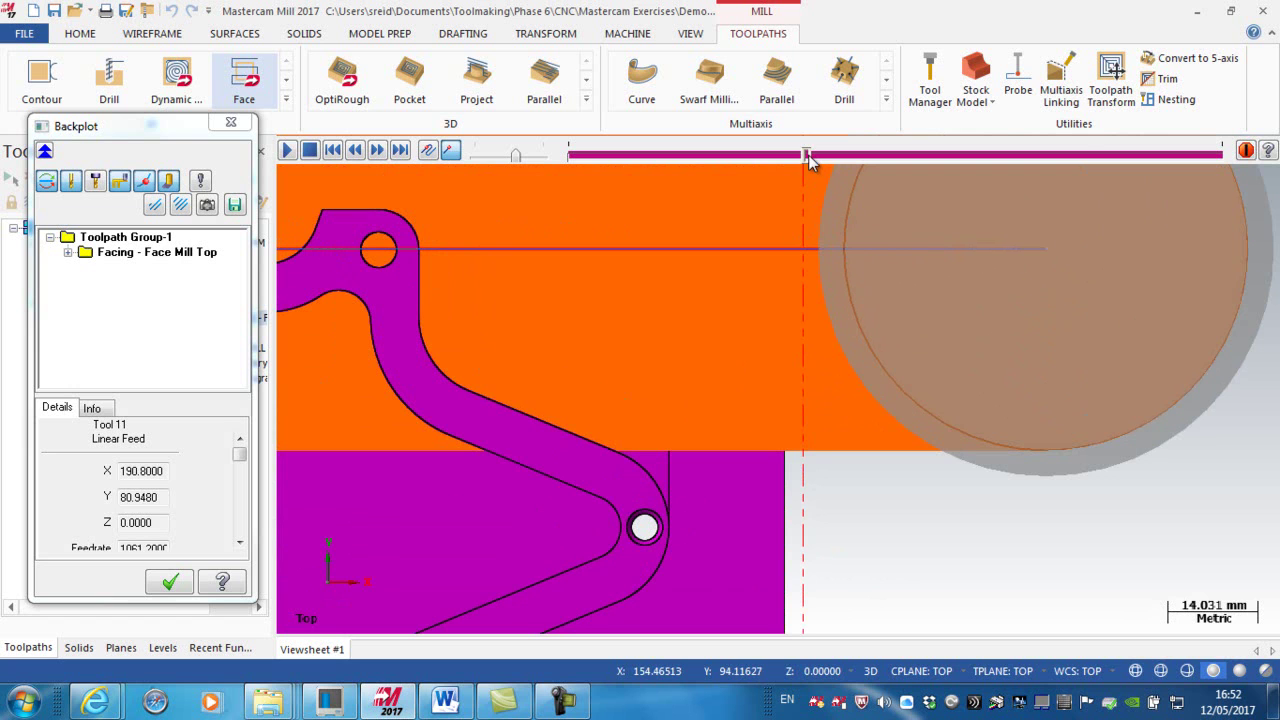
drag(808, 155, 1041, 175)
key(alt+F1)
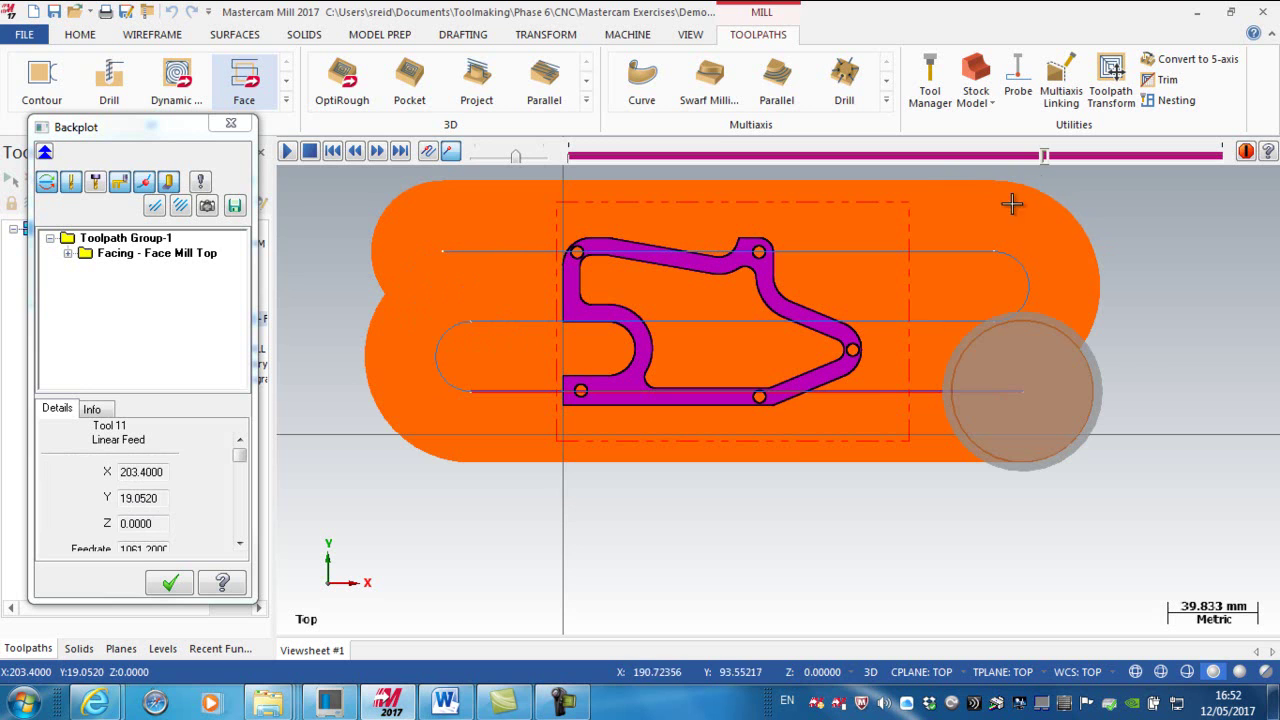